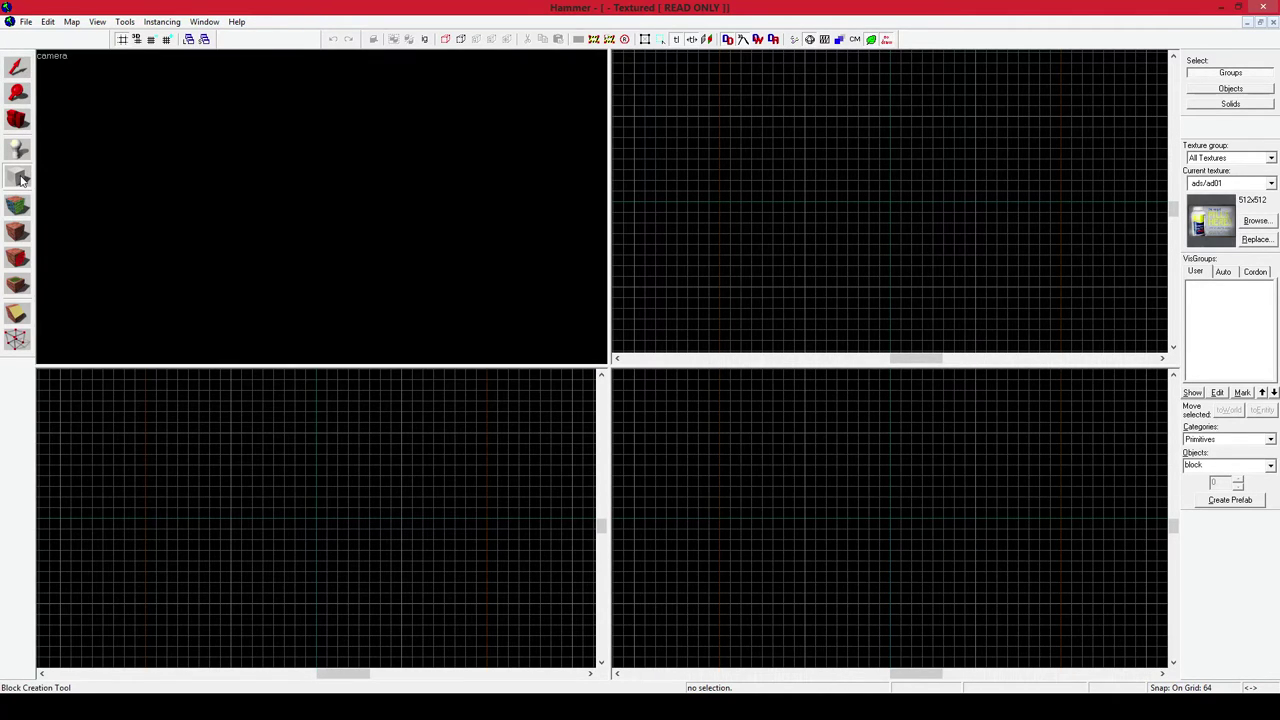
Create a 1024 by 1024 by 64 unit block in the top view, using a 4wb_asphalt texture
left_click(30, 176)
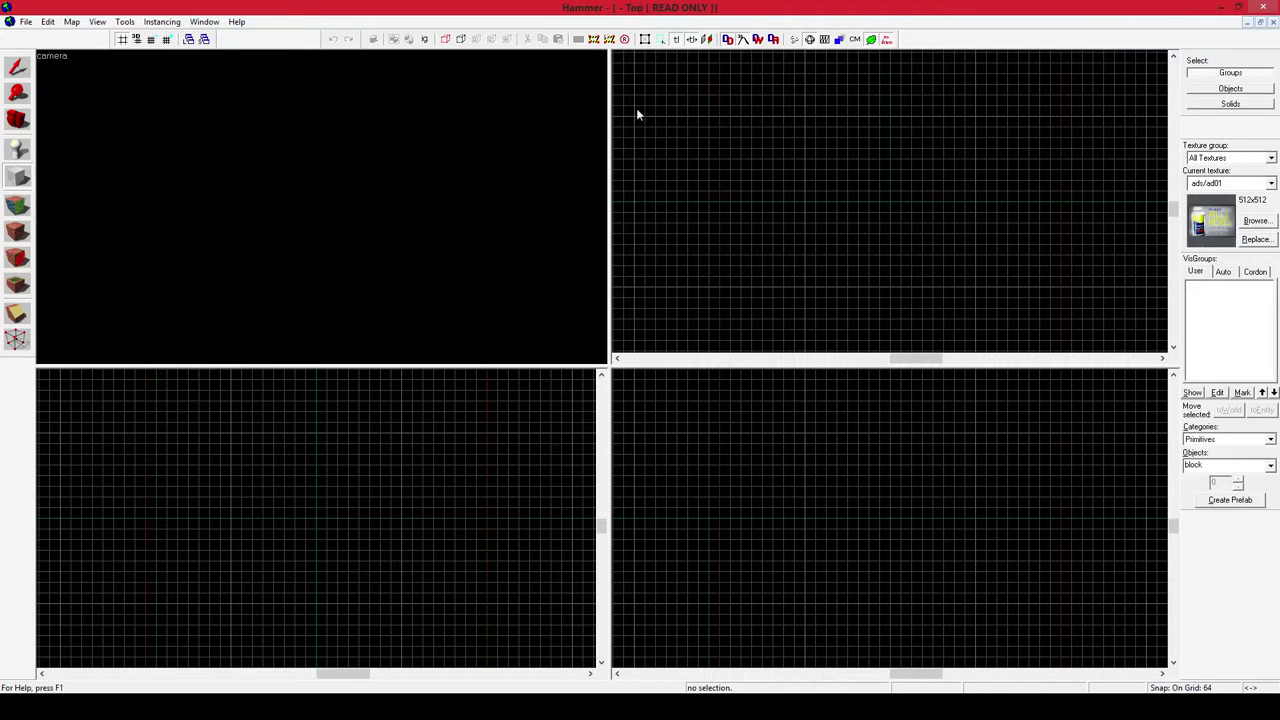
left_click_drag(804, 115, 978, 290)
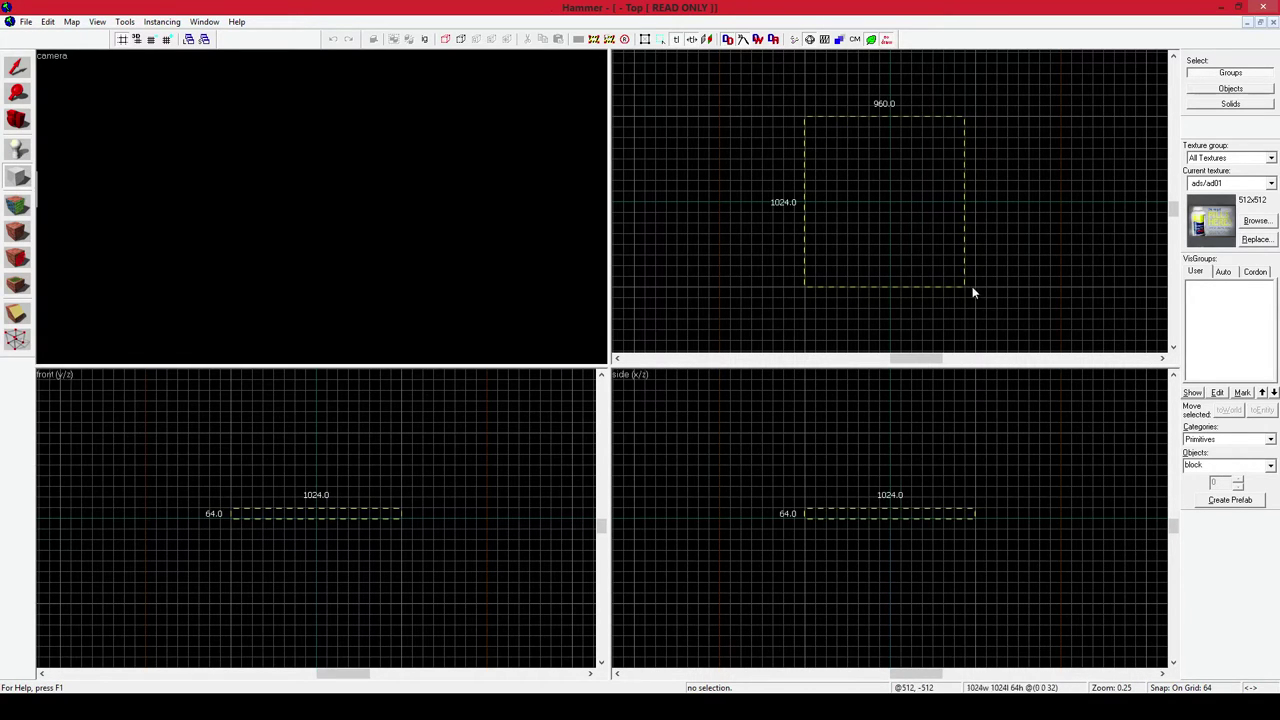
left_click(1256, 220)
double_click(411, 80)
key("Return")
key("z")
key("d")
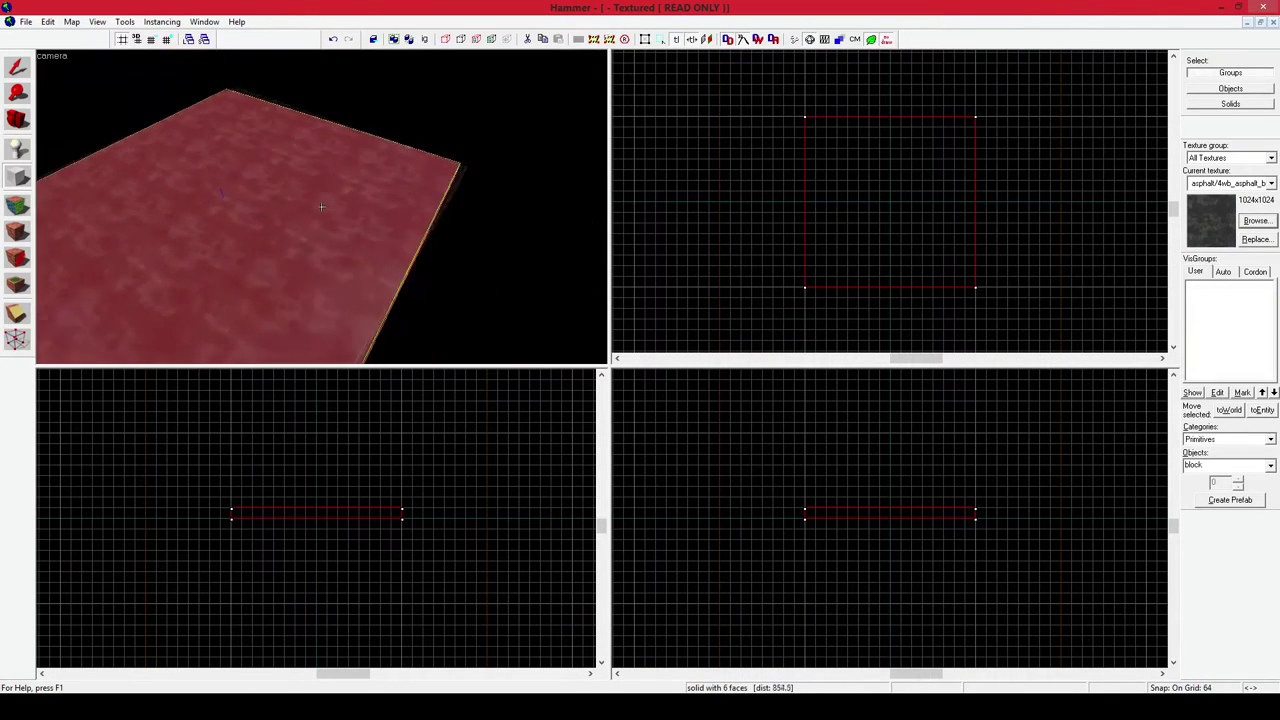
key("z")
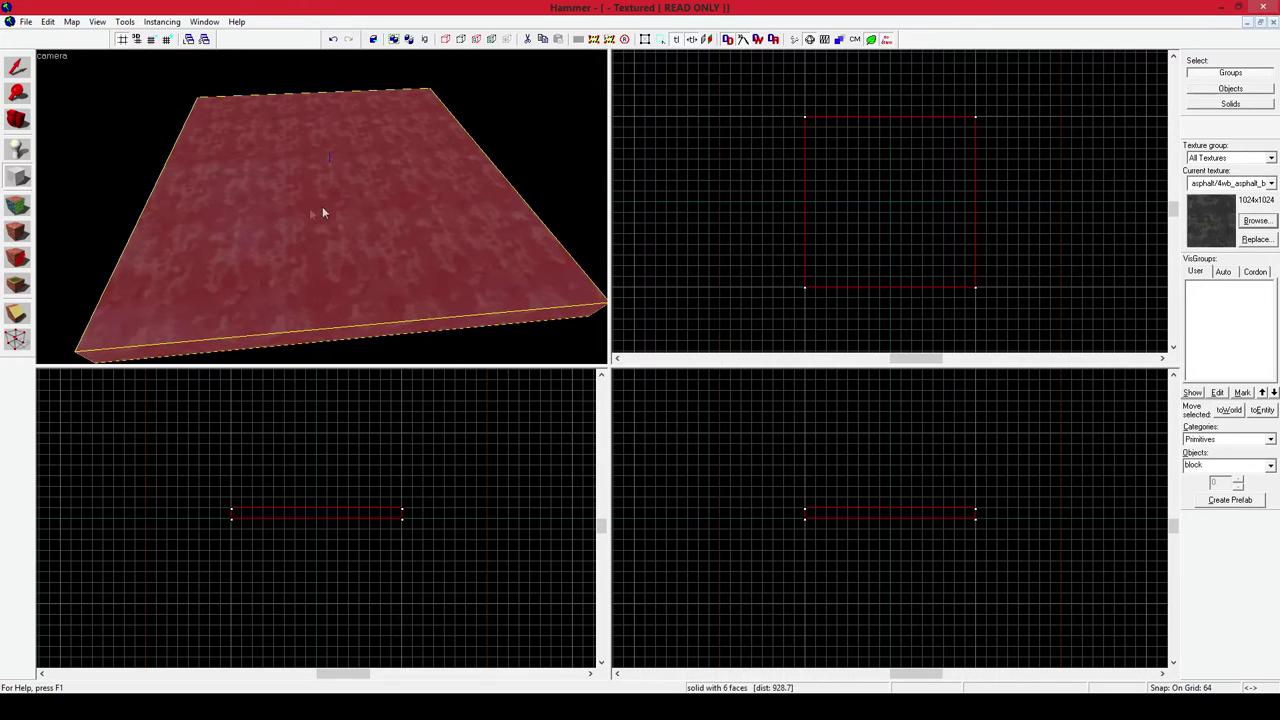
Resize the block to 512 by 512 units in the top view, keeping its lower-right corner fixed
left_click(16, 68)
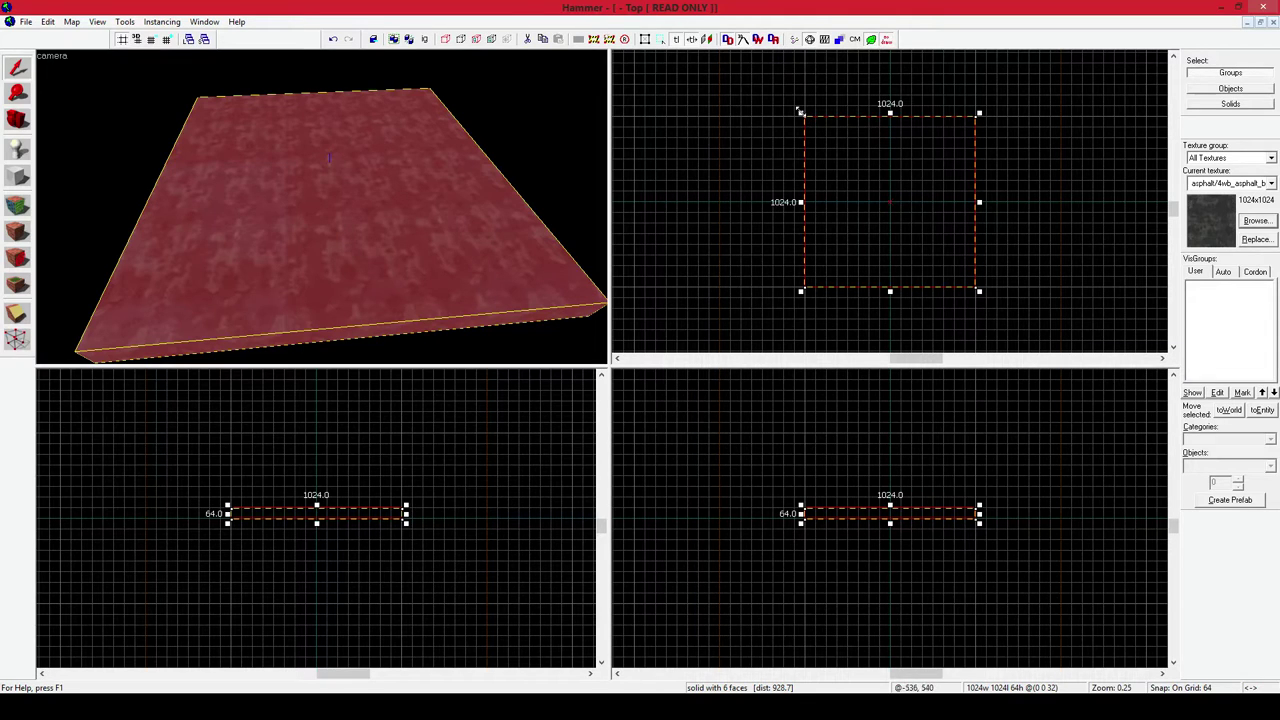
left_click_drag(800, 112, 884, 197)
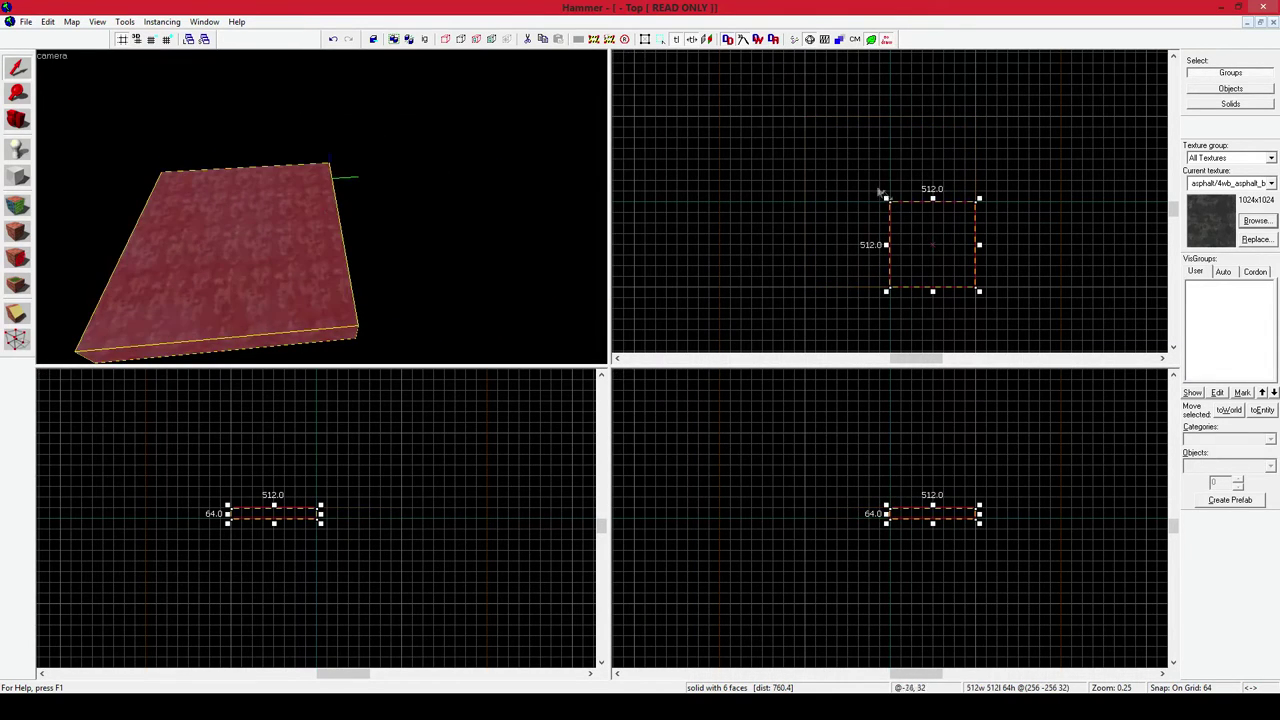
key("w")
key("a")
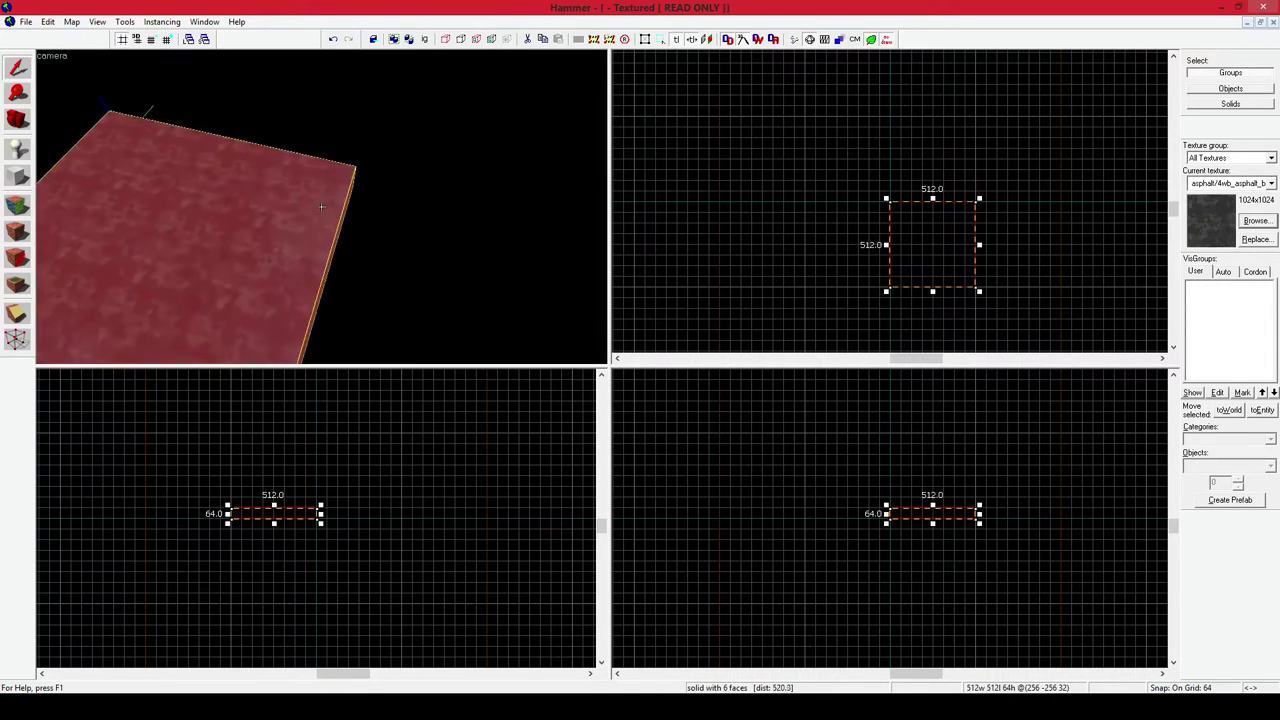
key("a")
key("z")
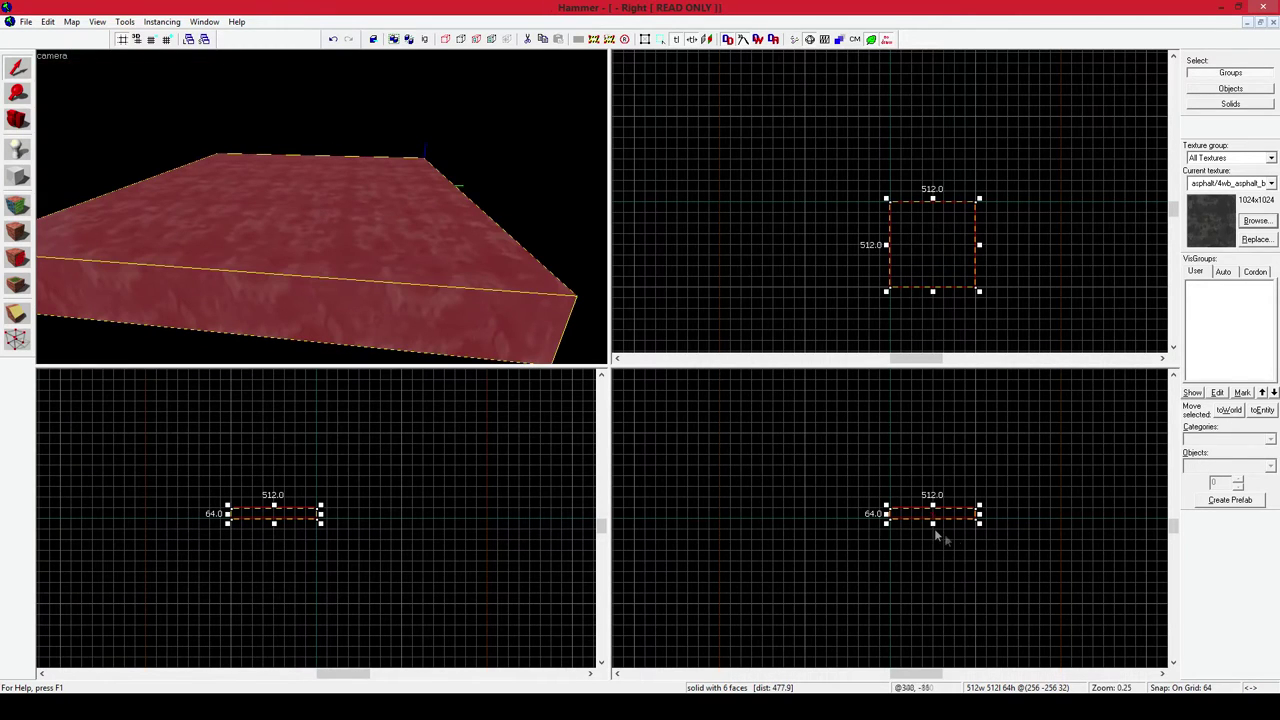
Raise the block's height to 192 units in the side view and inspect it in the camera view
scroll(934, 528, "up", 4)
scroll(932, 533, "up", 3)
left_click_drag(933, 460, 934, 381)
scroll(911, 208, "down", 5)
key("Escape")
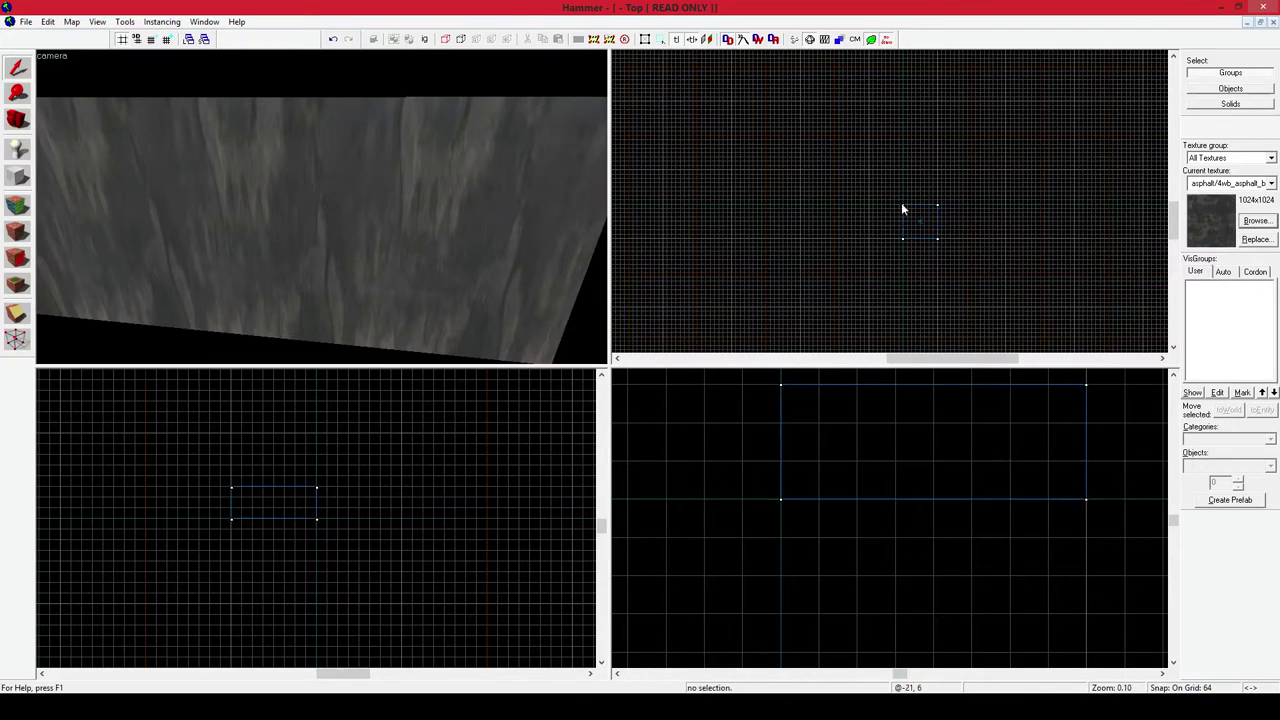
left_click(197, 274)
key("z")
key("s")
key("d")
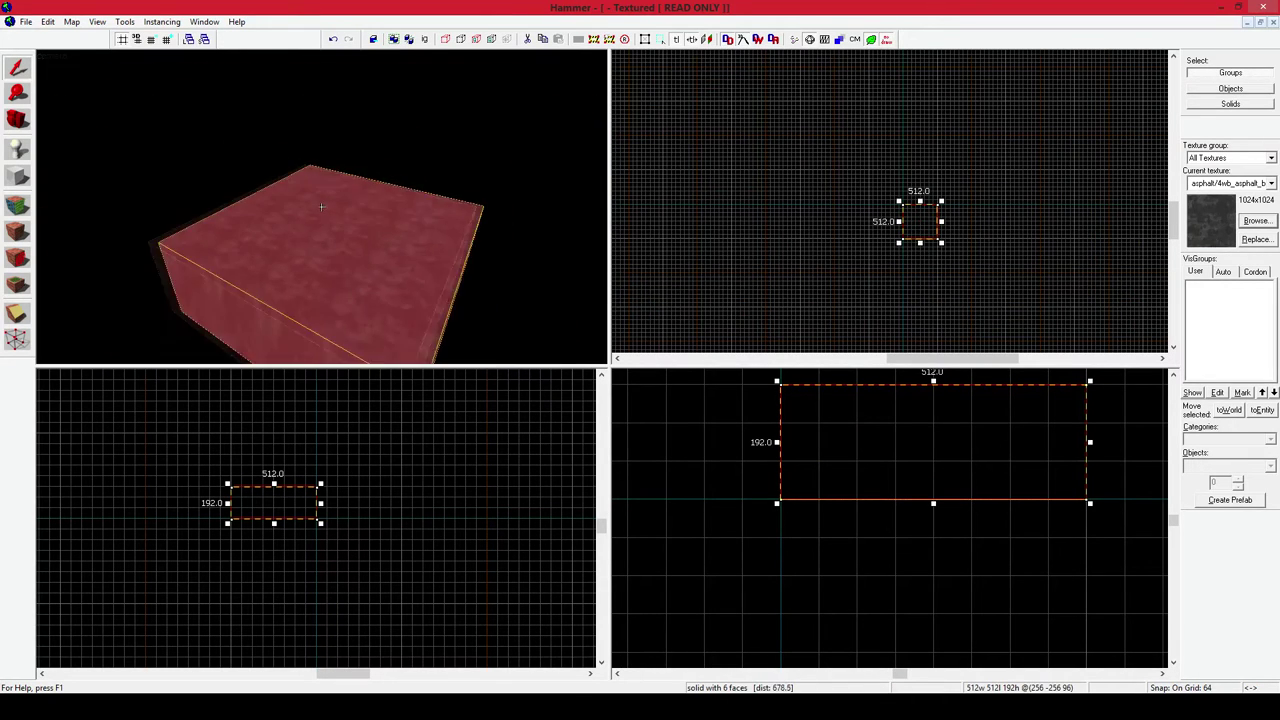
key("z")
Set the block's height to 64 units and place a duplicate of it directly alongside in the side view
left_click_drag(777, 381, 785, 459)
mouse_move(981, 481)
left_mouse_down("shift")
mouse_move(694, 476)
mouse_move(774, 483)
left_mouse_up("shift")
scroll(774, 483, "down", 1)
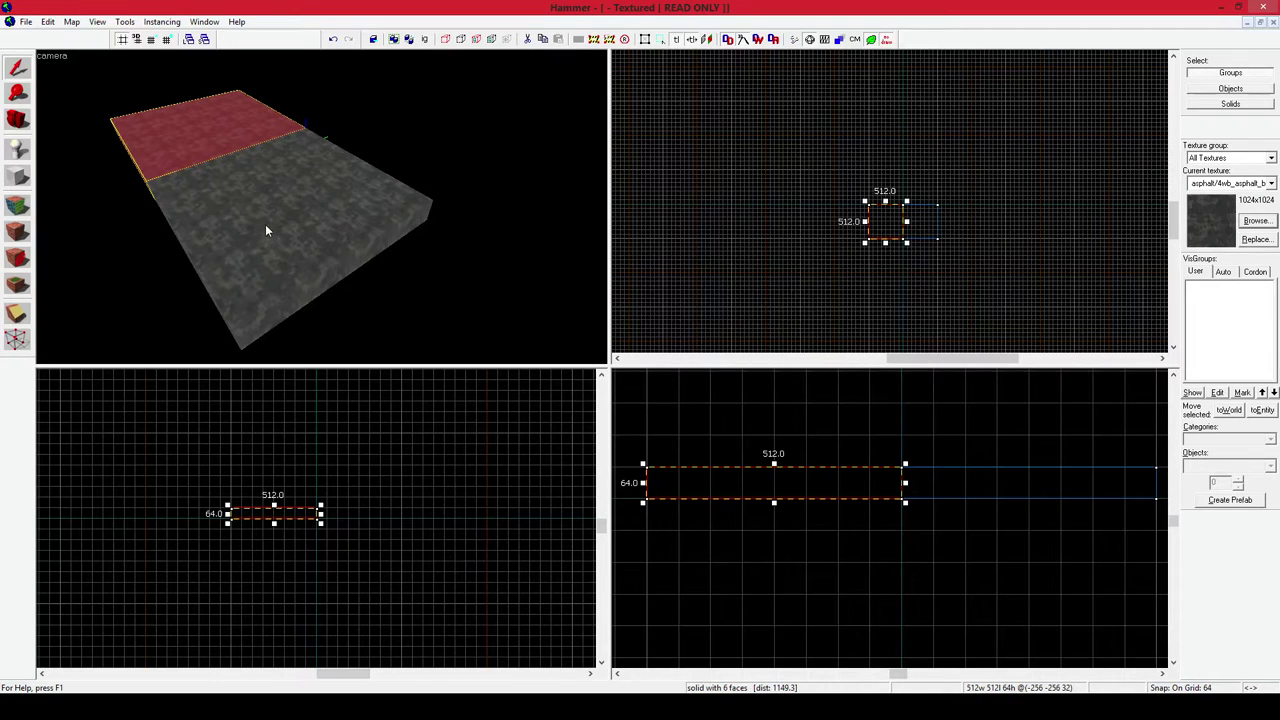
Undock the grid toolbar over the camera view and set the grid size to 32
left_click_drag(168, 39, 337, 163)
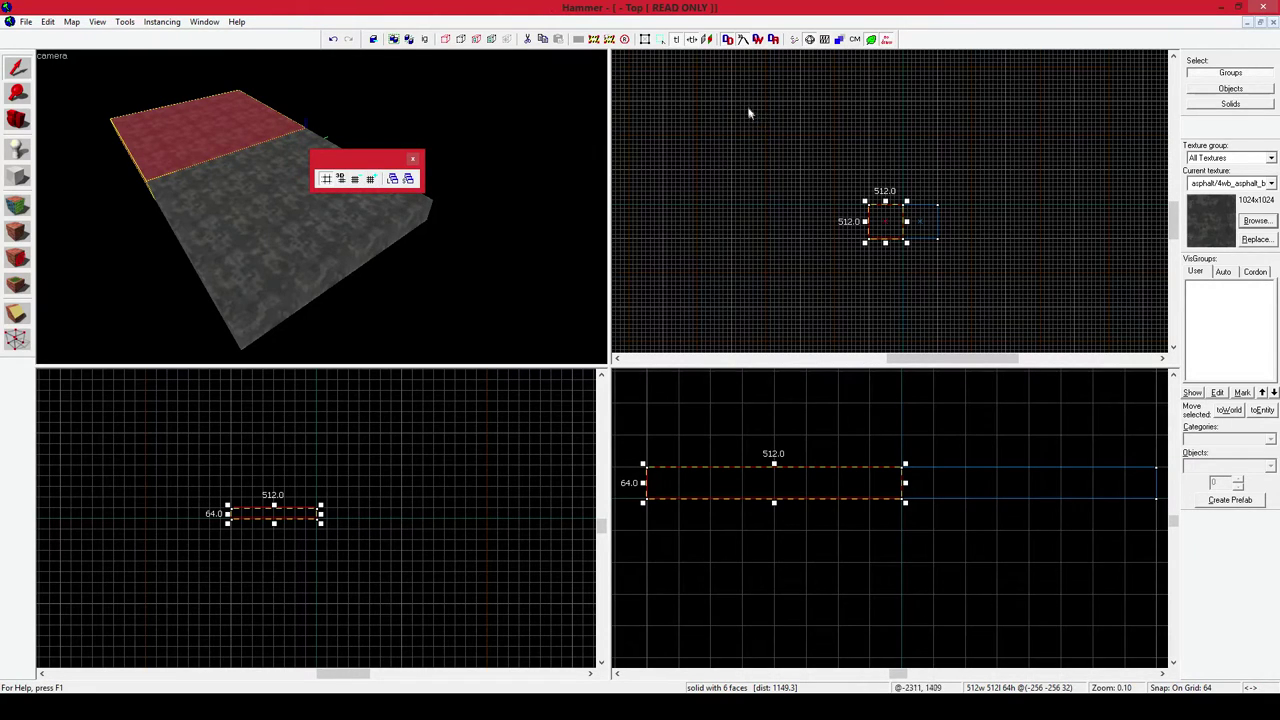
left_click_drag(360, 159, 511, 181)
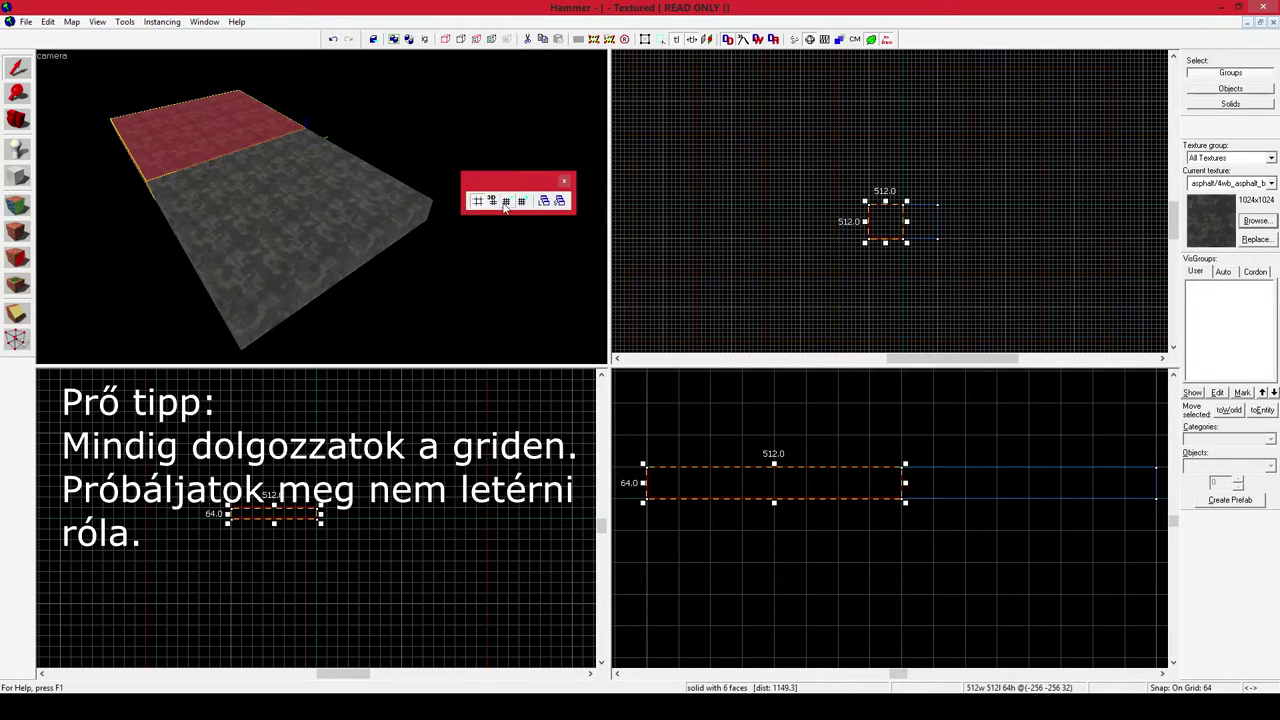
left_click(521, 205)
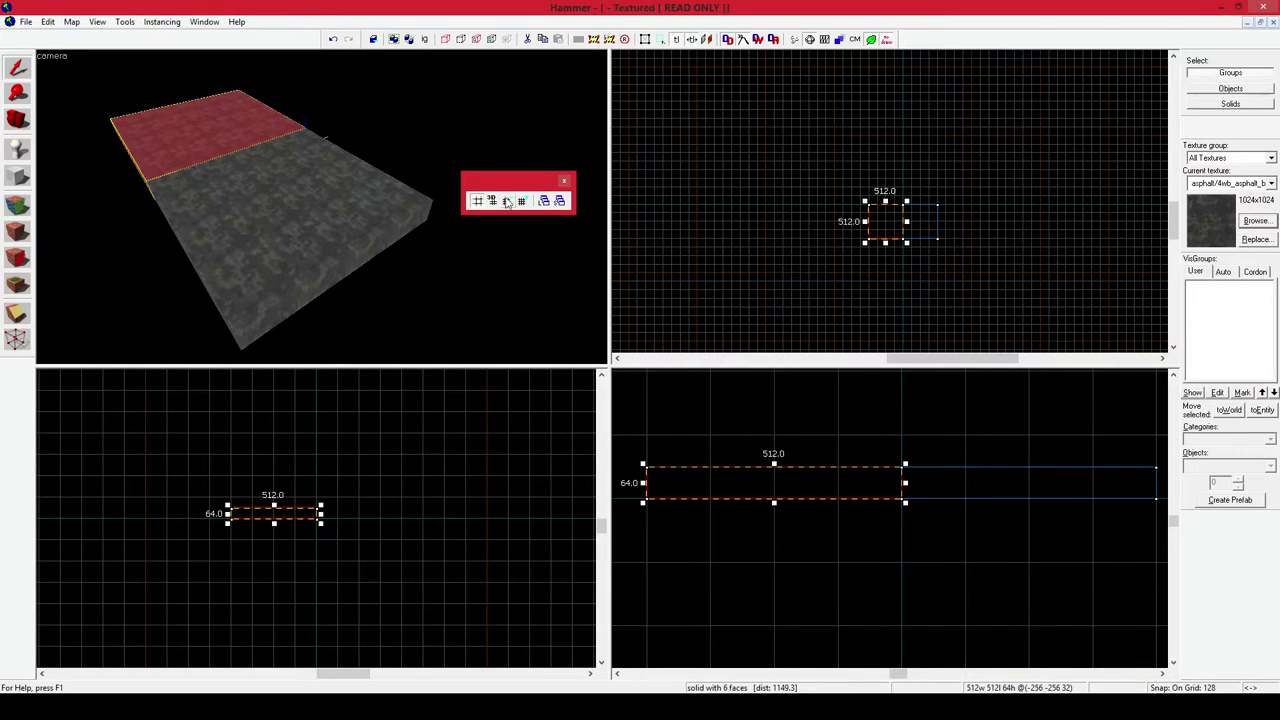
key("bracketleft")
key("bracketleft")
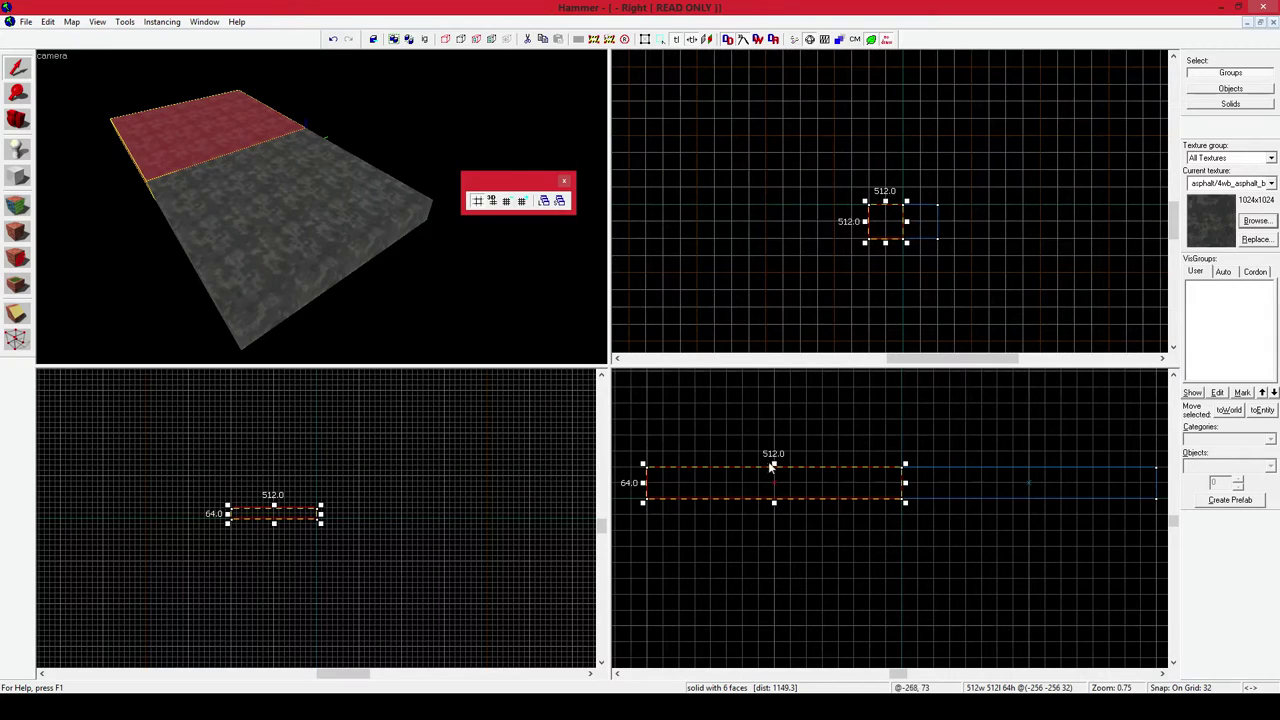
Reduce the duplicate block to 32 units high and 256 units wide in the side view
left_click_drag(774, 465, 776, 482)
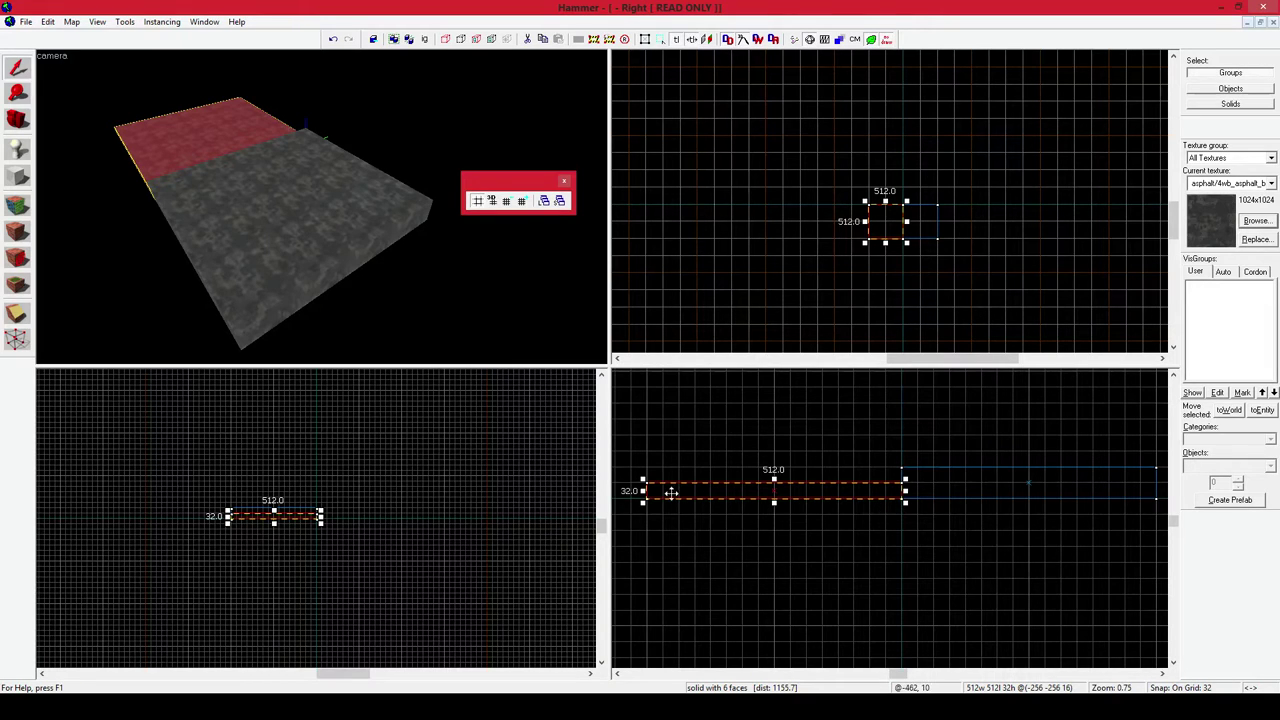
left_click_drag(643, 490, 770, 490)
scroll(860, 514, "up", 5)
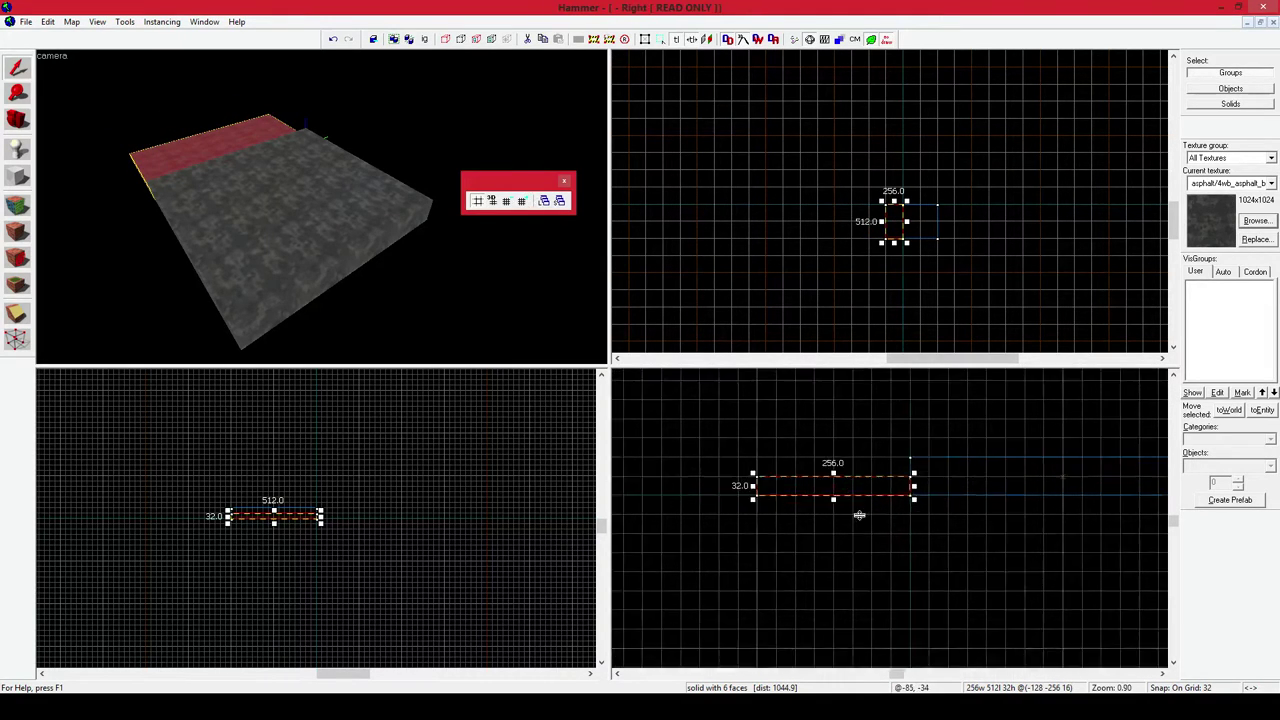
Set the grid size to 4 and thin the duplicate block to 4 units high
left_click(506, 201)
left_click(506, 201)
left_click(506, 201)
left_click_drag(788, 424, 788, 470)
scroll(1009, 453, "down", 3)
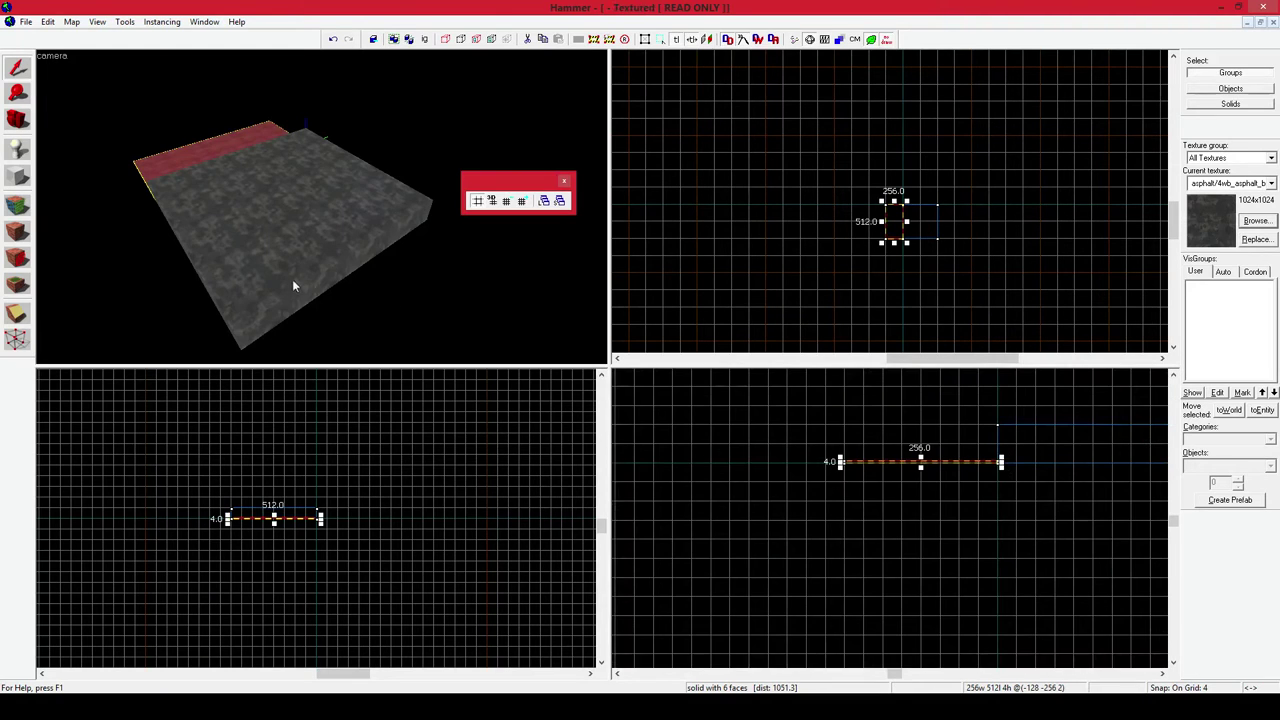
Stretch the thin duplicate block downward in the side view so it extends below the large block's base
key("z")
key("w")
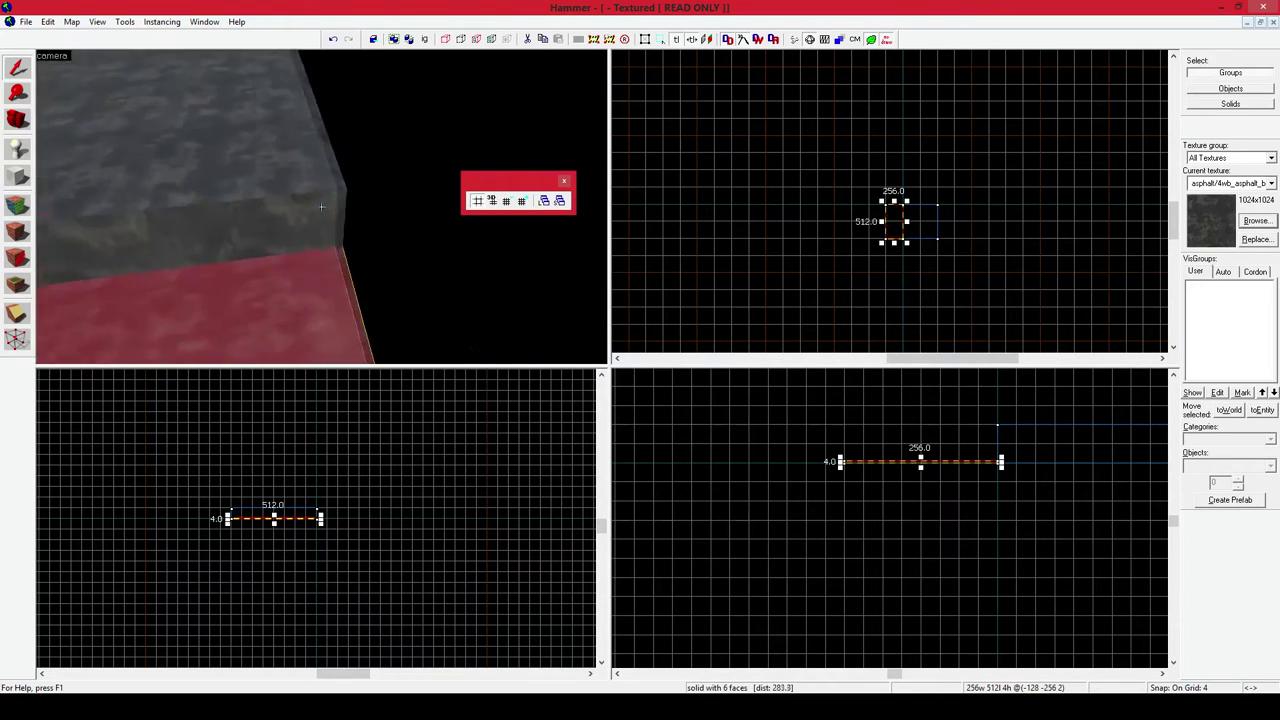
key("w")
key("s")
key("w")
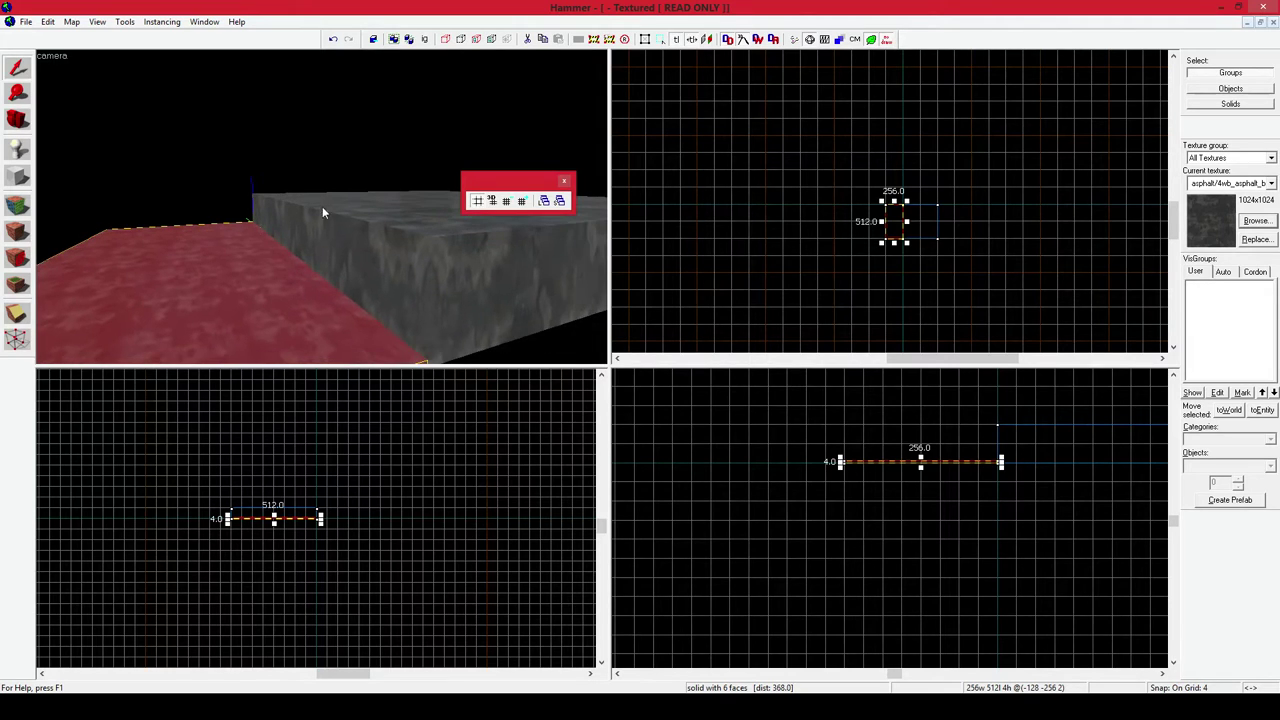
scroll(923, 471, "up", 2)
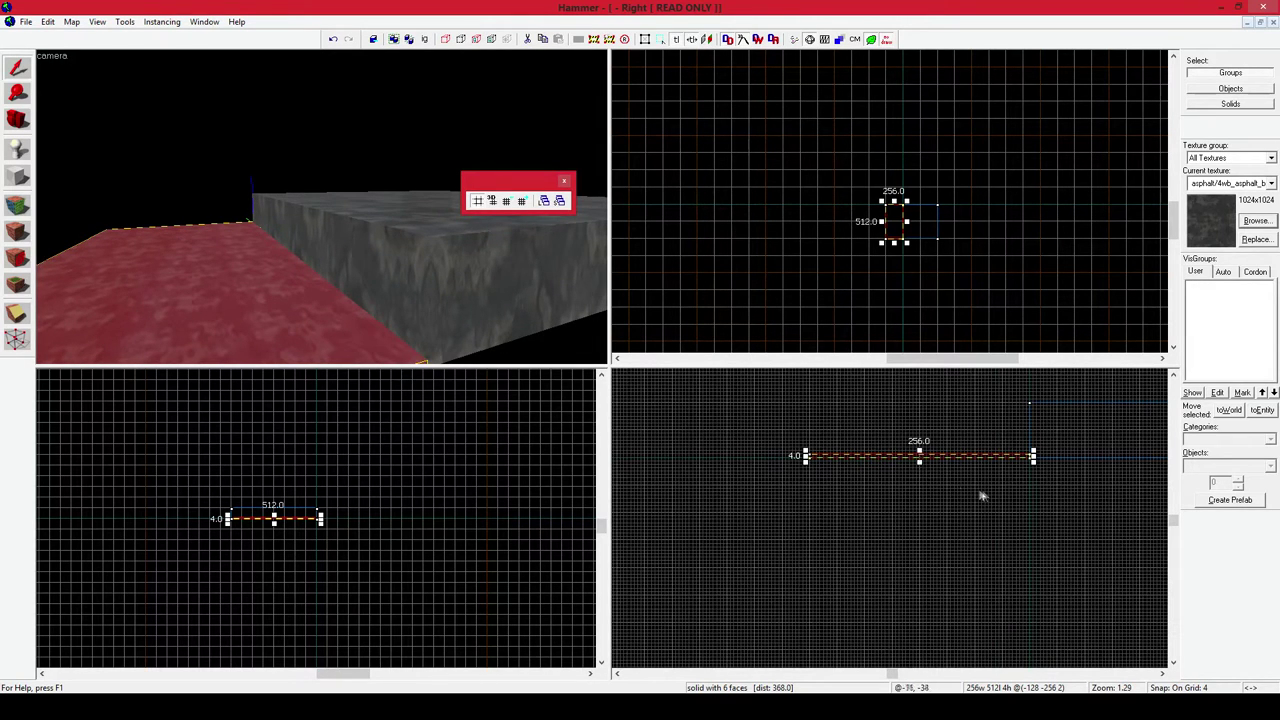
left_click_drag(924, 460, 929, 491)
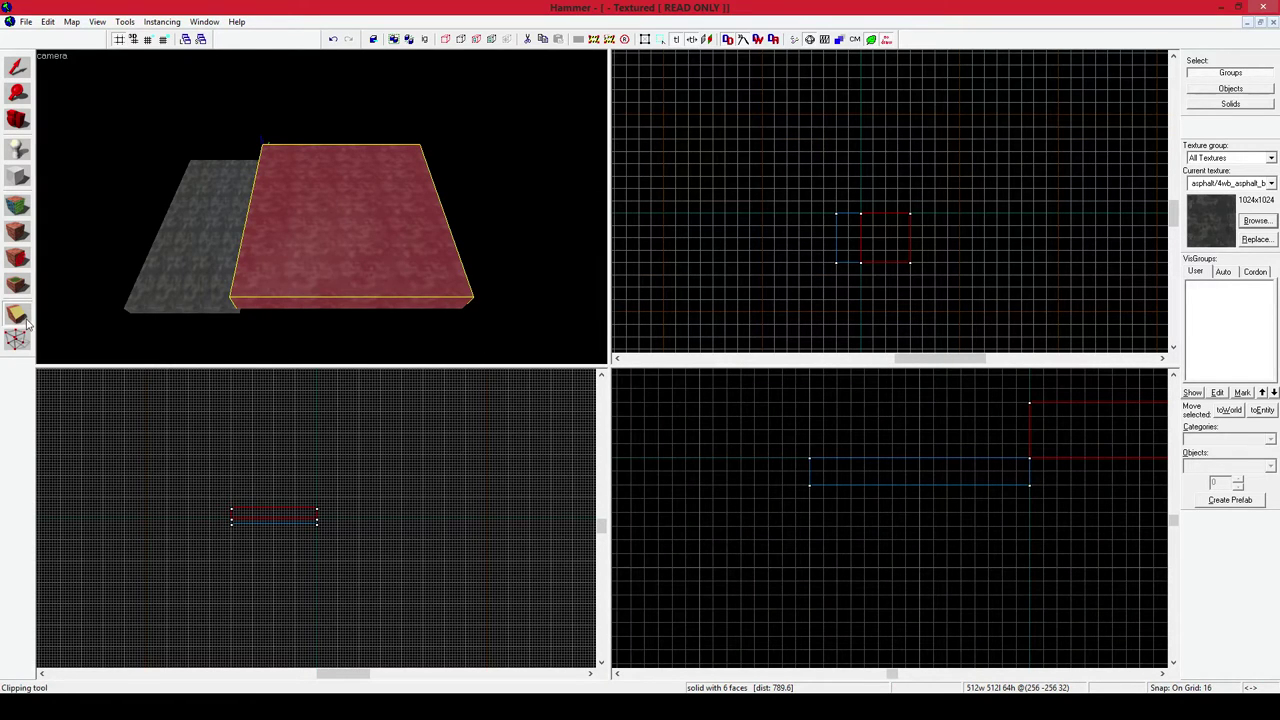
Clip off the large block's upper-right corner in the top view, cutting diagonally between the midpoints of the two adjacent edges
scroll(822, 192, "up", 5)
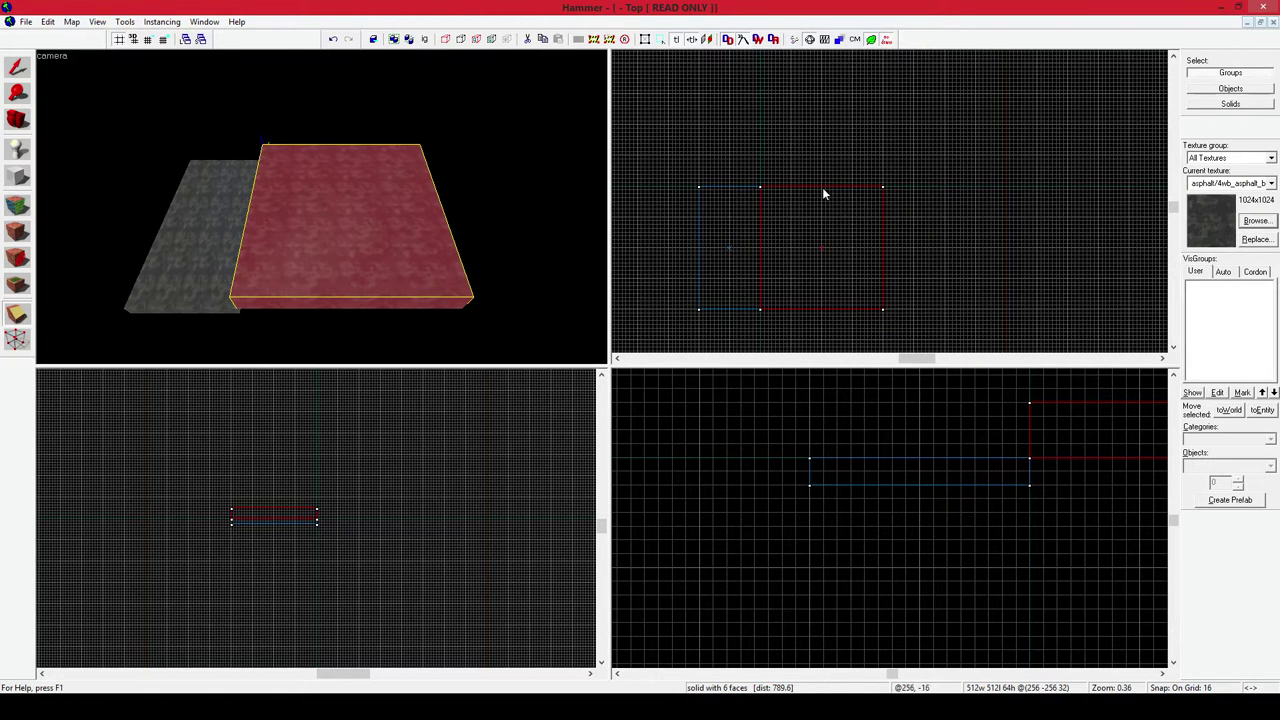
left_click_drag(819, 187, 876, 251)
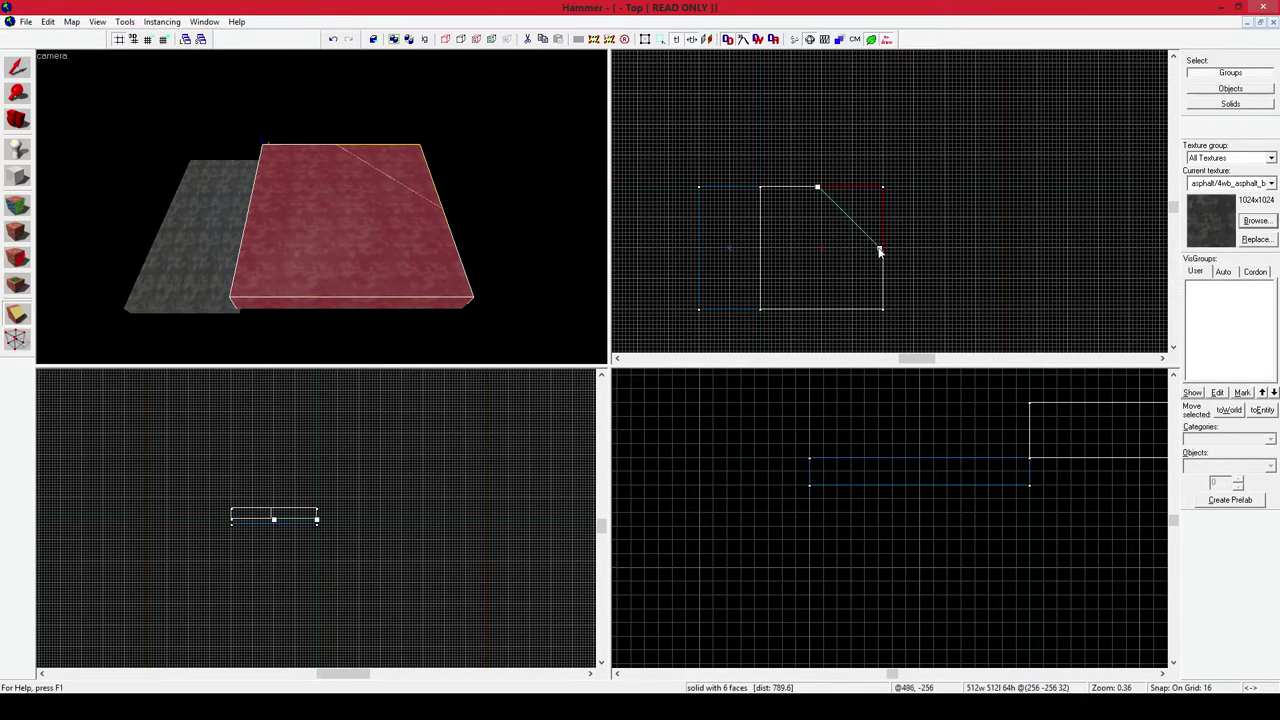
scroll(826, 192, "up", 5)
left_click_drag(809, 187, 817, 187)
scroll(893, 265, "down", 5)
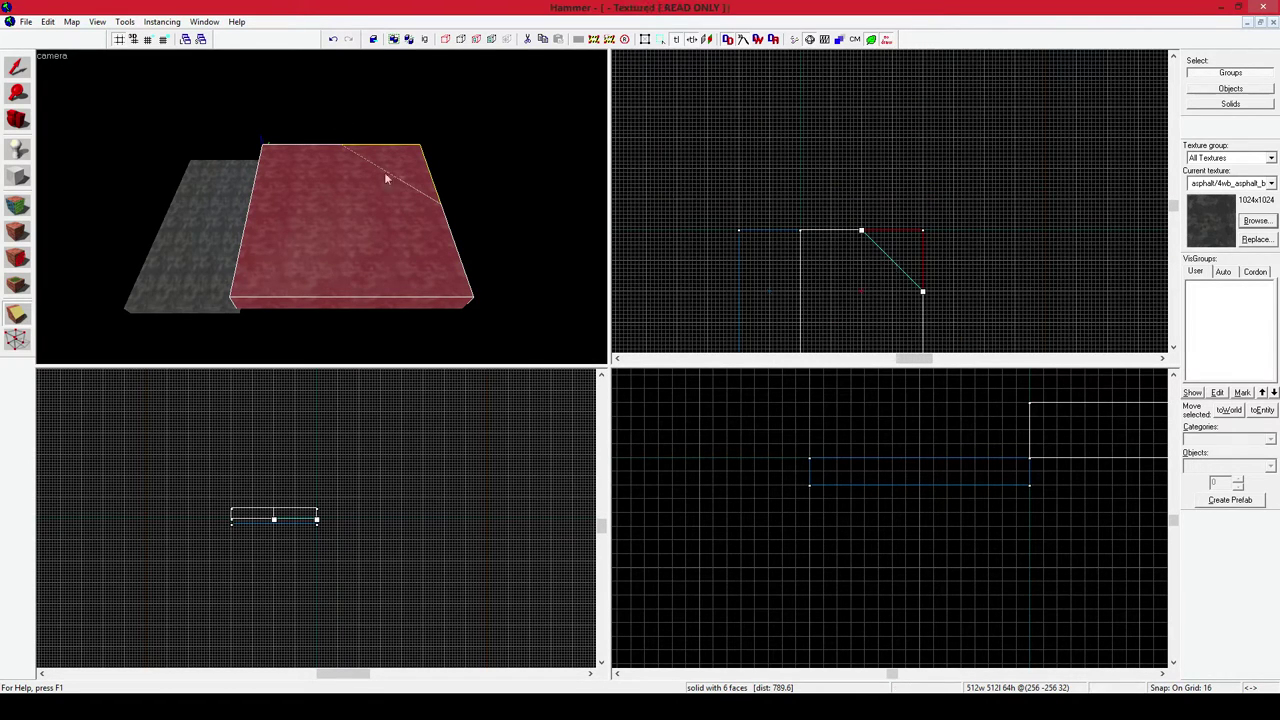
key("Return")
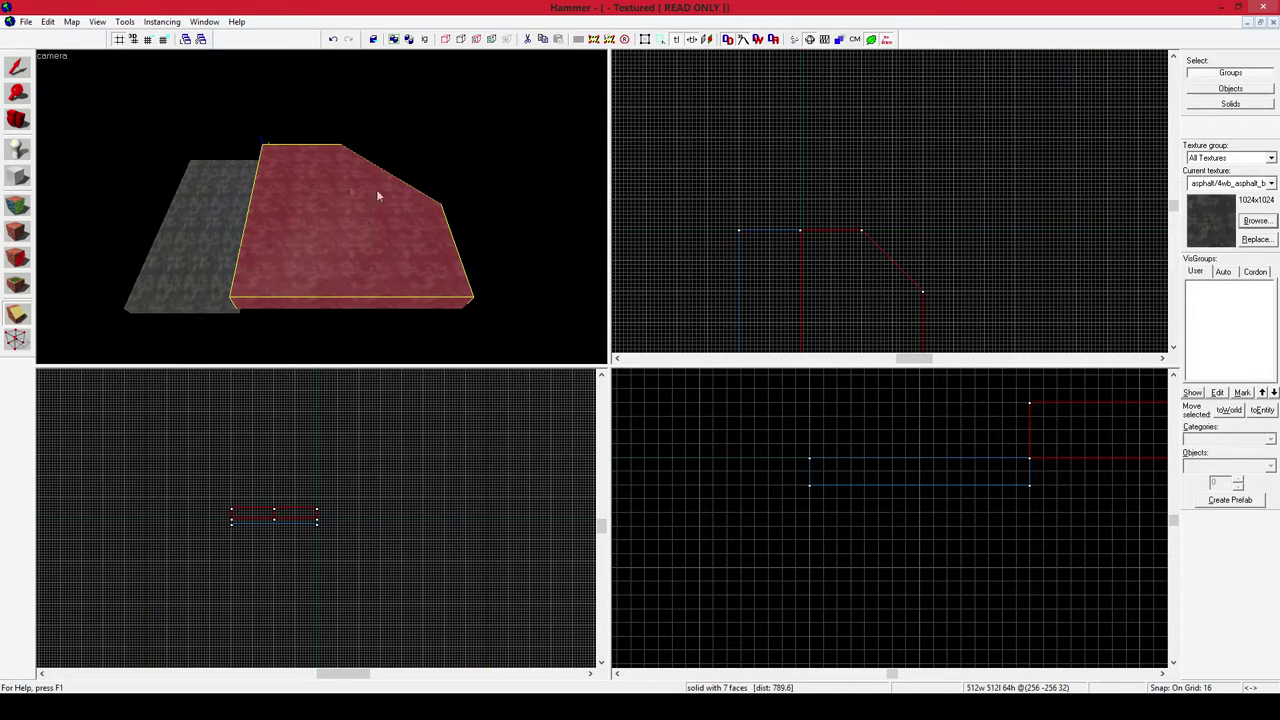
Clip the large block diagonally across its lower-right corner in the top view, keeping only the triangular corner piece
key("z")
key("w")
key("s")
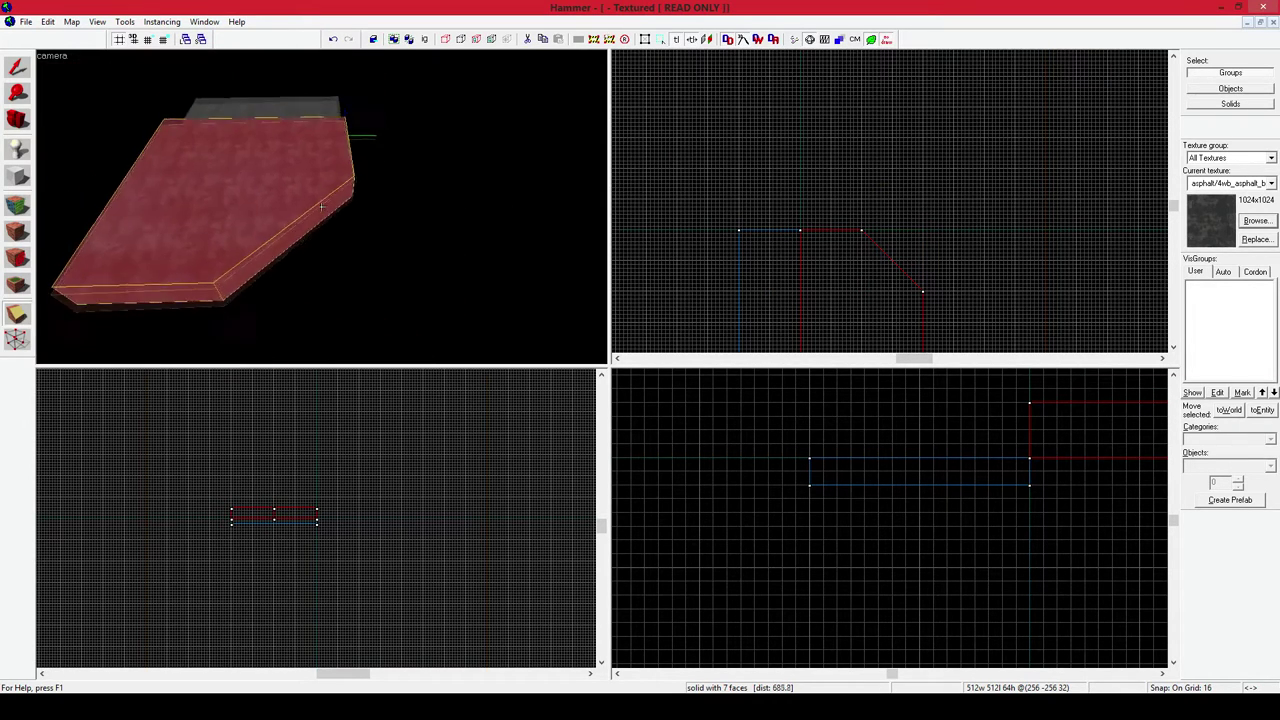
key("z")
key("shift+s")
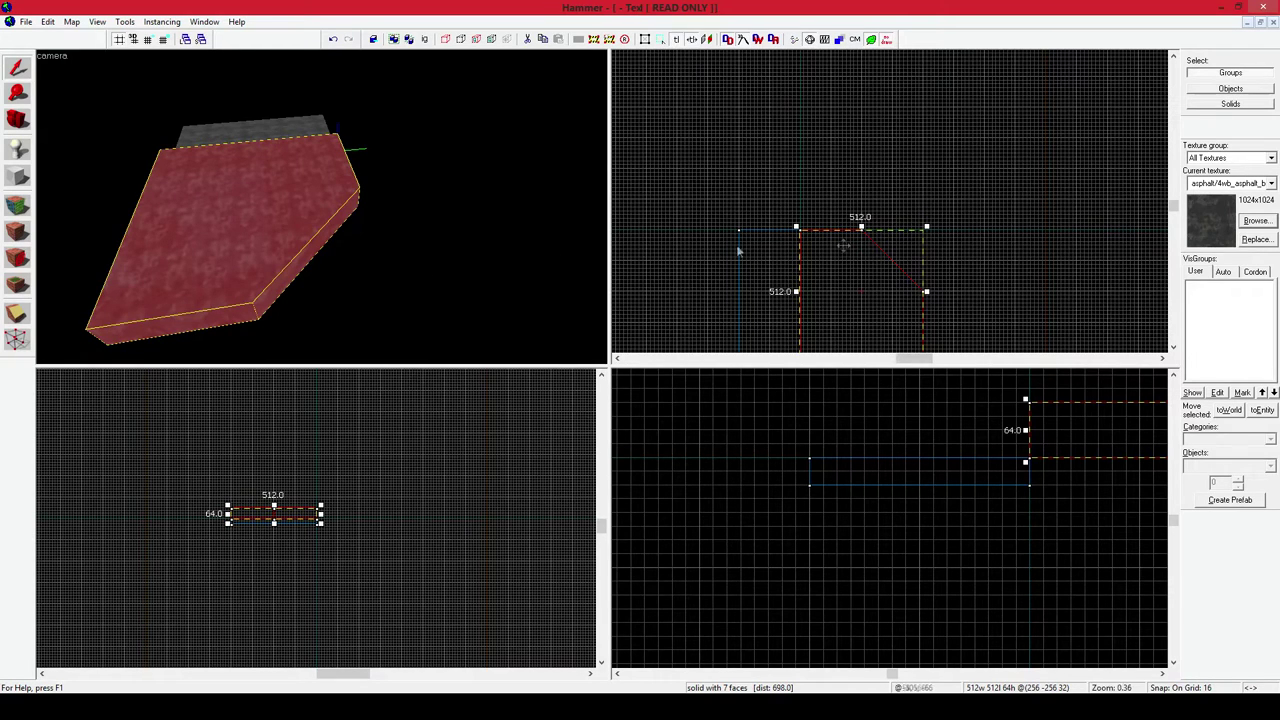
key("Down")
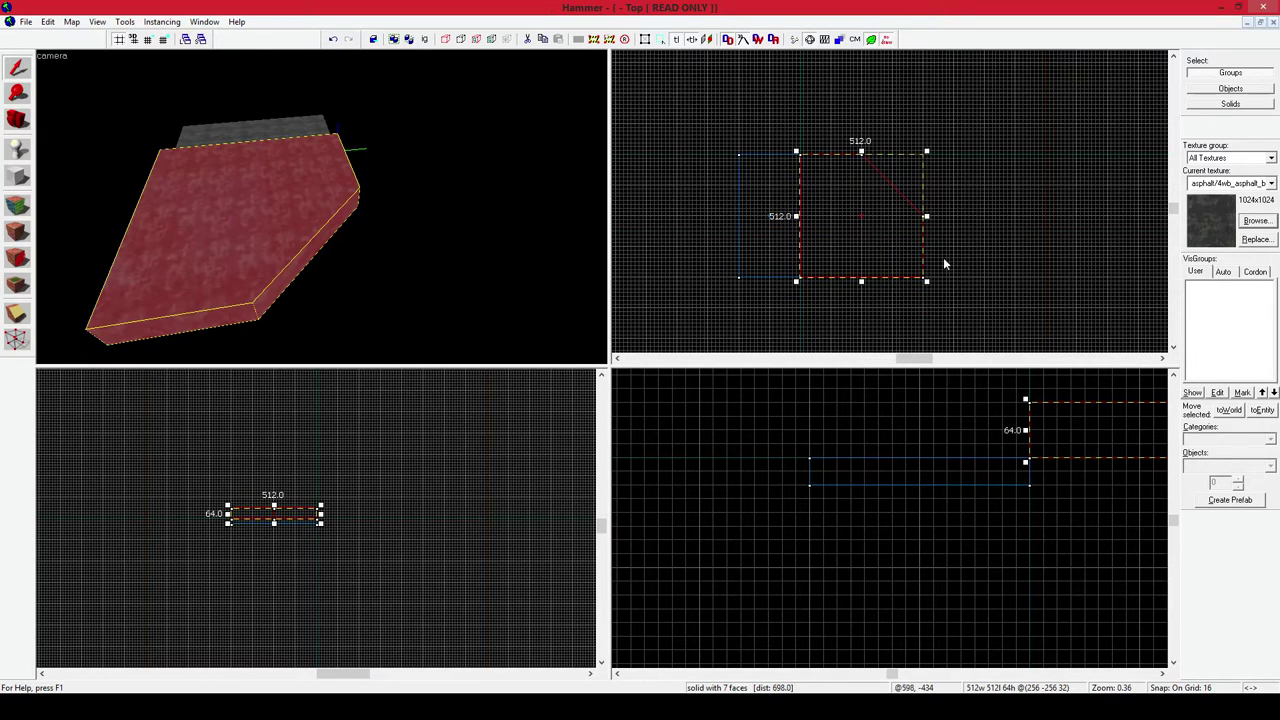
key("shift+v")
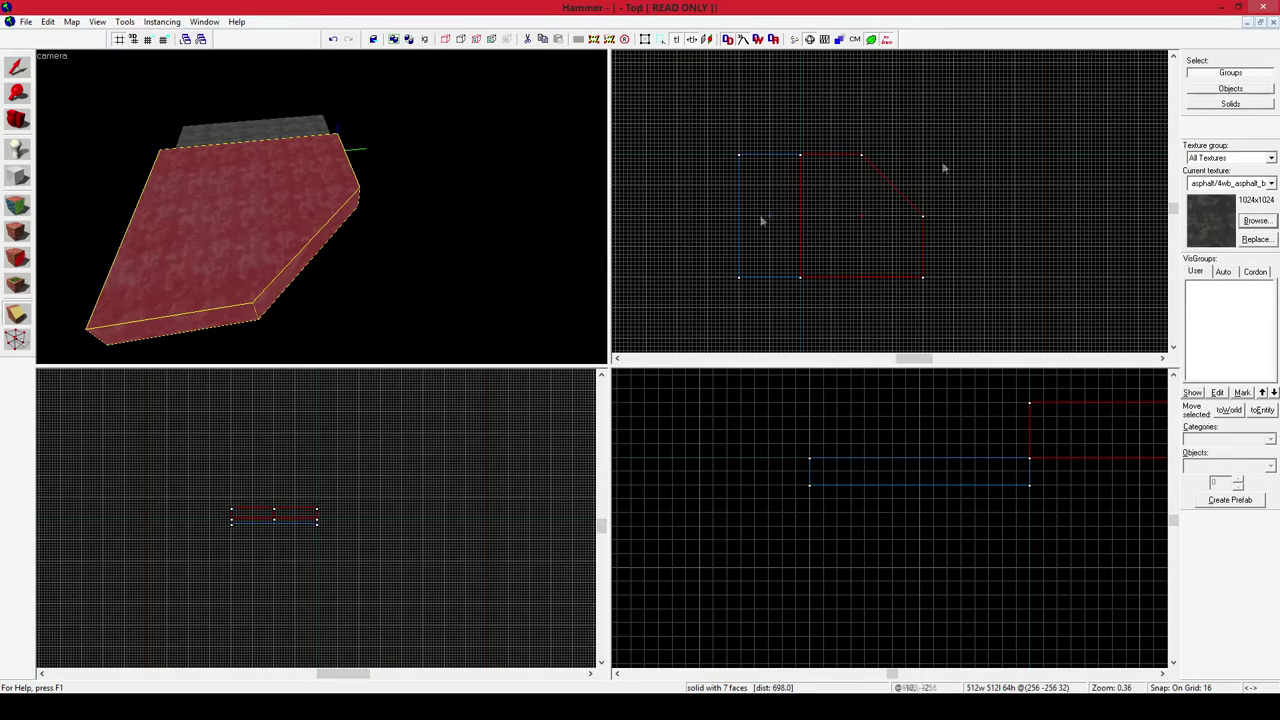
mouse_move(922, 277)
left_mouse_down()
mouse_move(955, 271)
mouse_move(861, 277)
left_mouse_up()
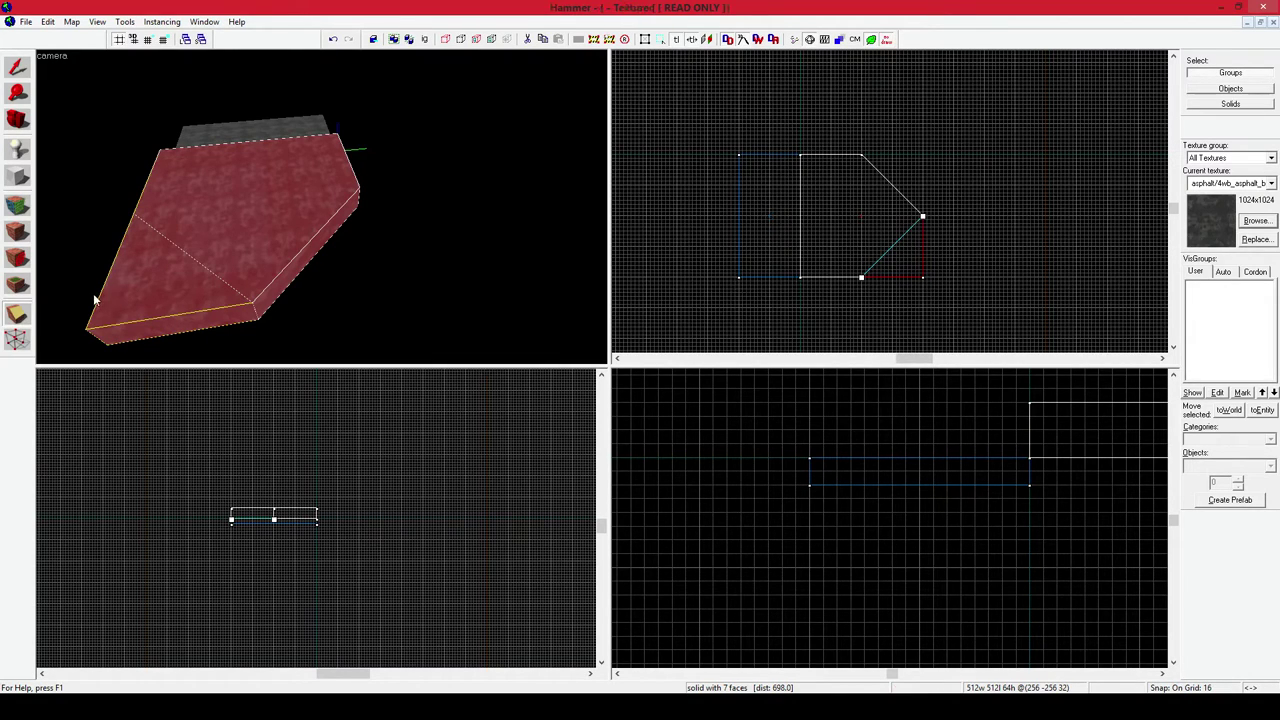
left_click(17, 315)
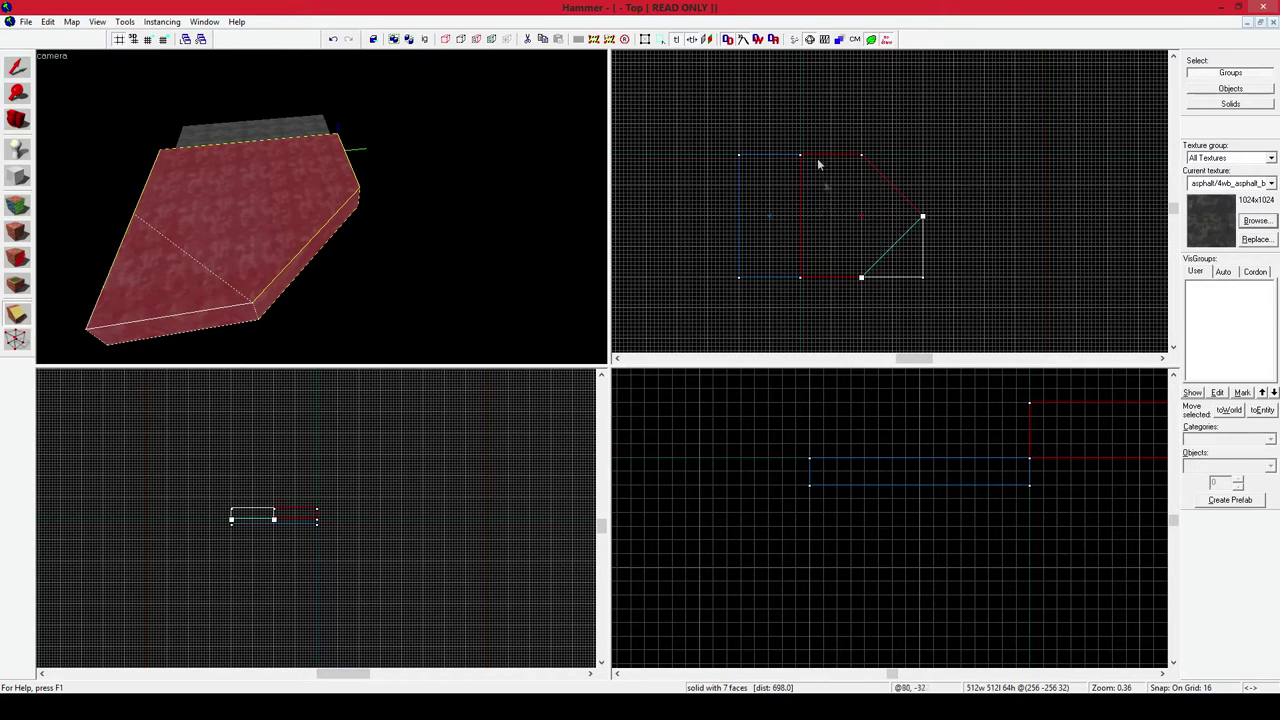
key("Return")
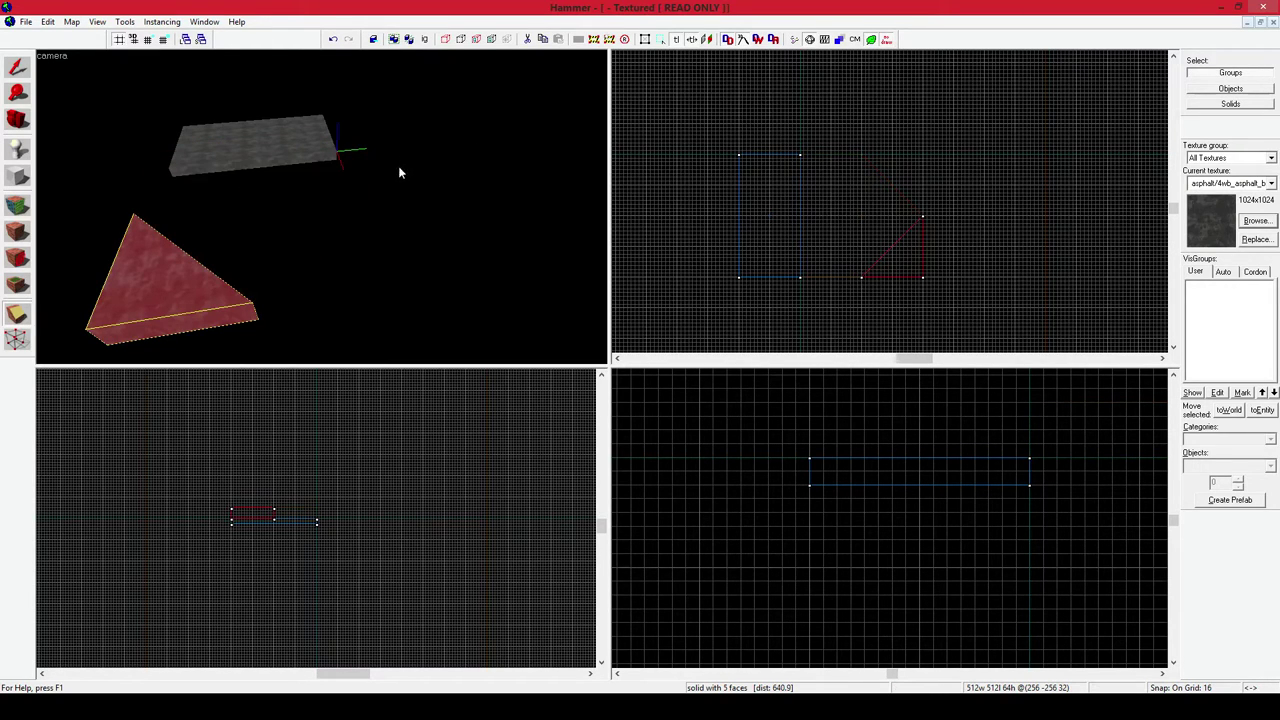
Undo both corner cuts on the large block and select the block again
left_click(333, 40)
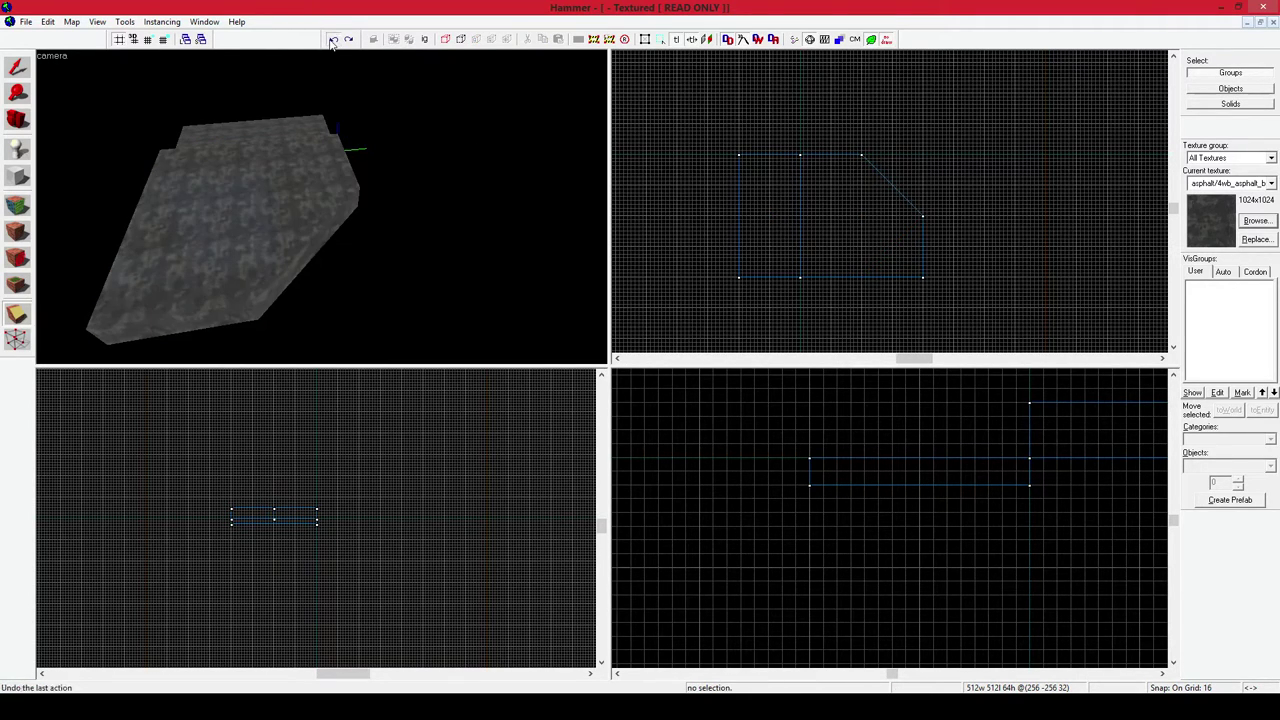
left_click(333, 40)
left_click(333, 40)
left_click(273, 201)
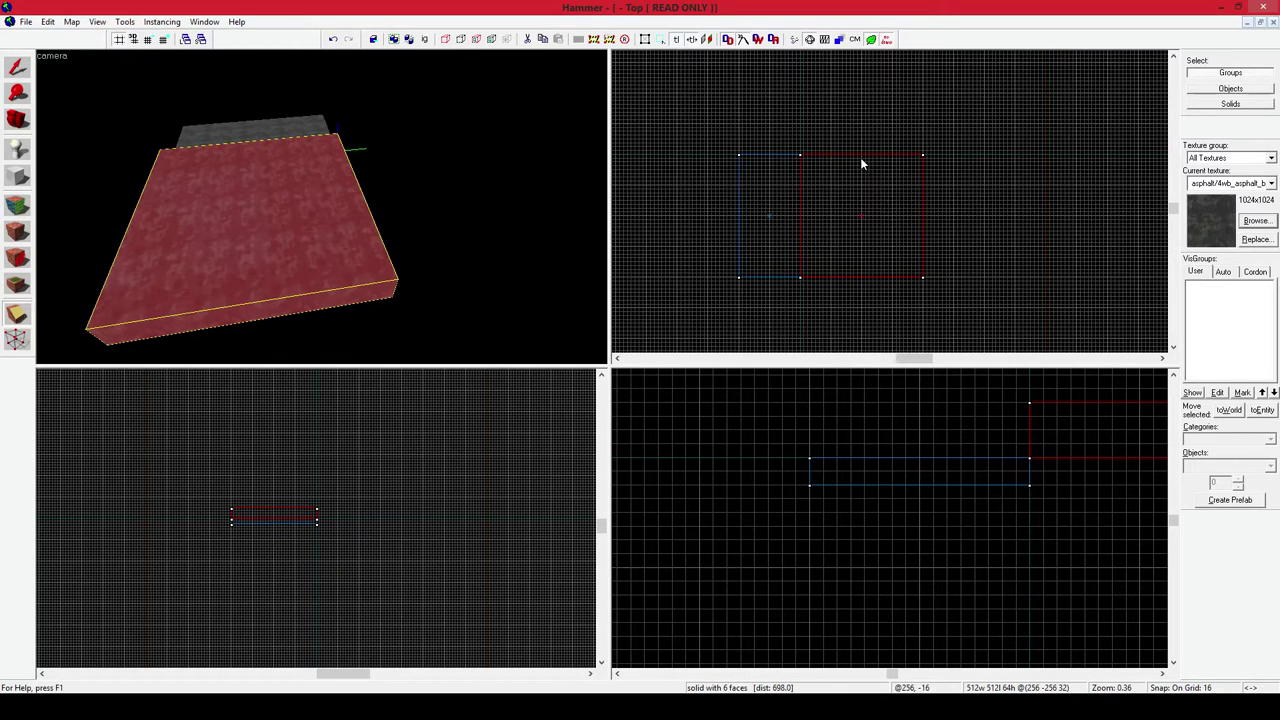
Split the large block into two equal halves along its vertical midline in the top view with the clipping tool, keeping both pieces
left_click_drag(861, 157, 864, 253)
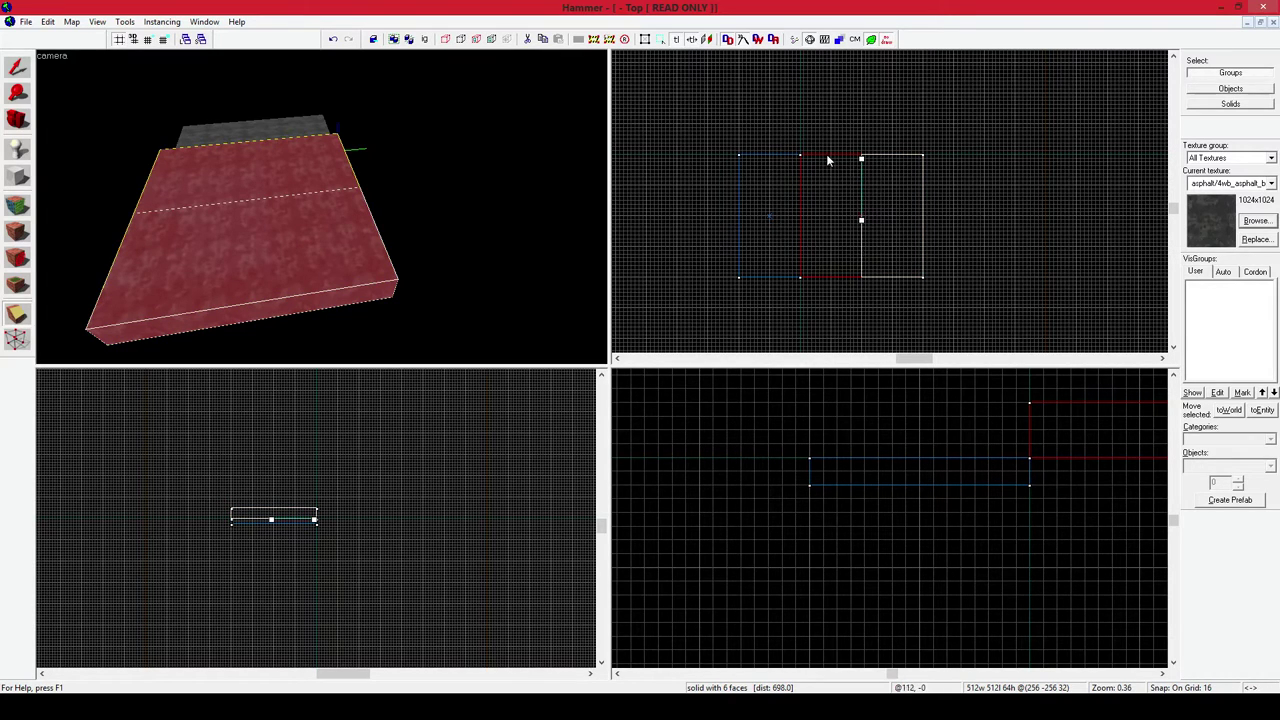
left_click(20, 317)
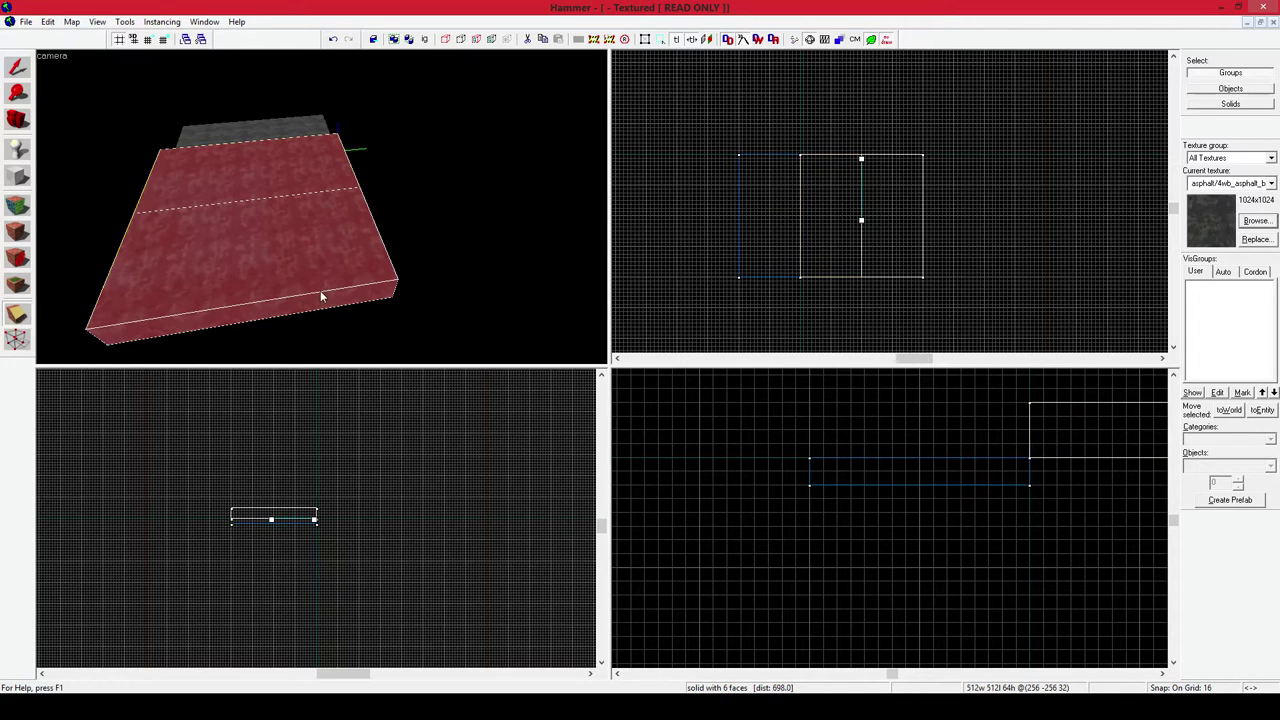
key("Return")
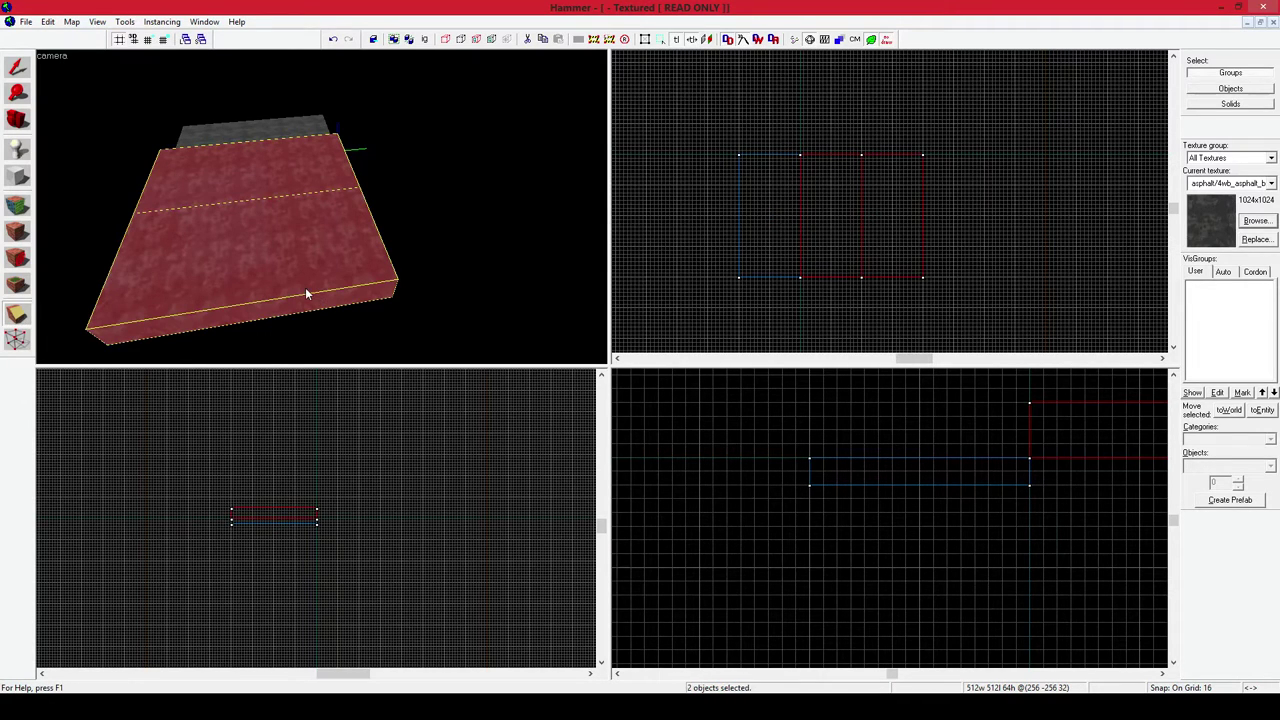
Select the right half of the split block and move it 128 units to the right in the top view, away from the rest
left_click(17, 67)
key("z")
key("a")
key("z")
left_click(326, 212)
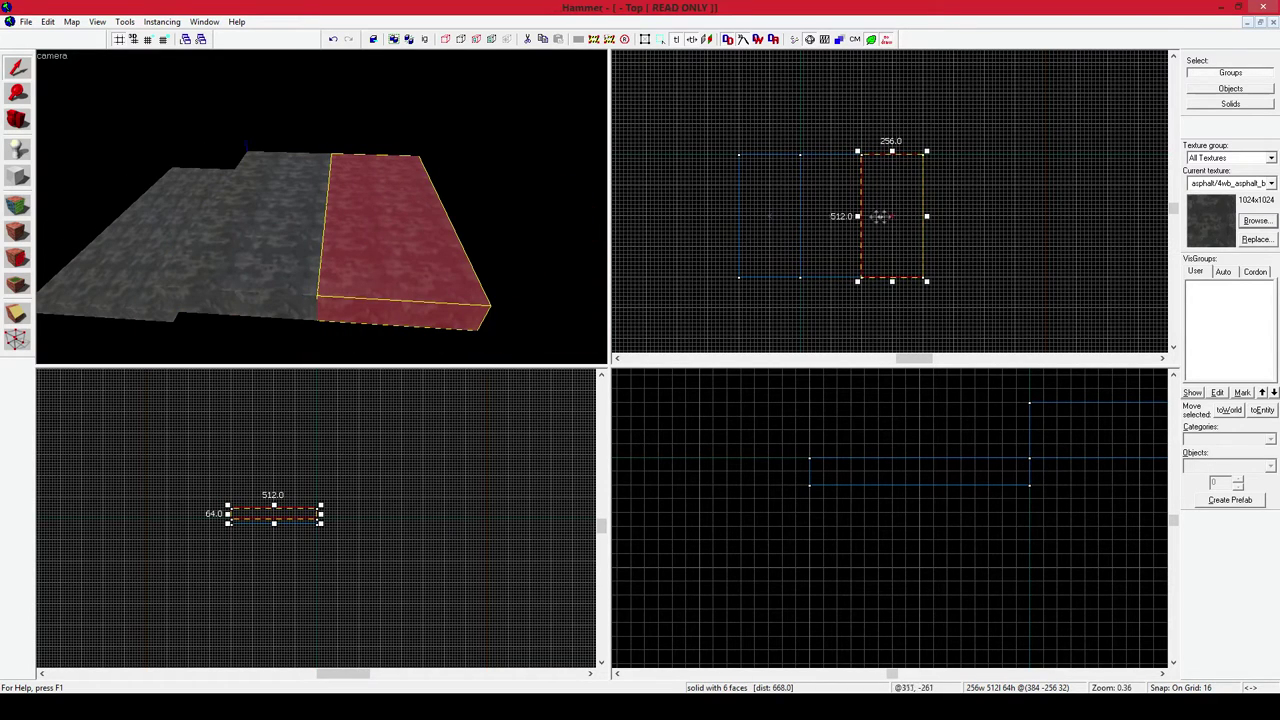
scroll(886, 216, "up", 2)
left_click_drag(891, 214, 803, 209)
key("ctrl+z")
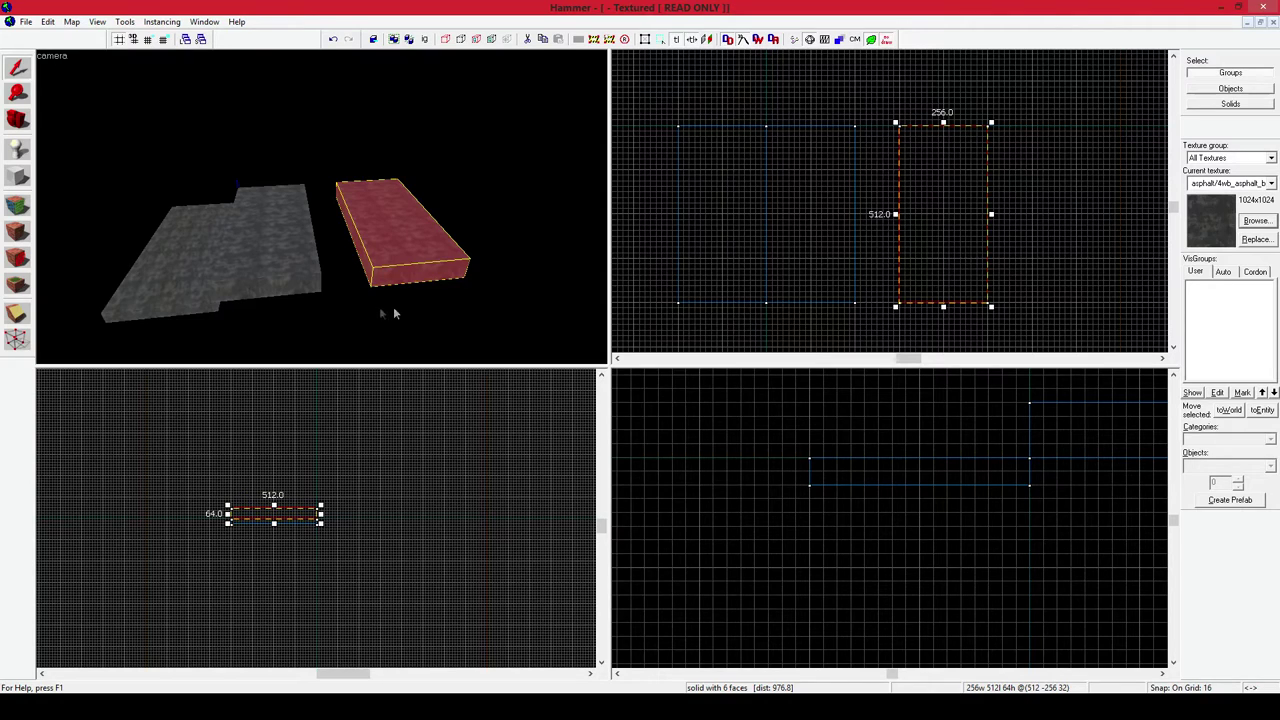
With vertex manipulation, move the separated block's upper-left corner vertices diagonally inward by 128 units in each direction in the top view
left_click(16, 341)
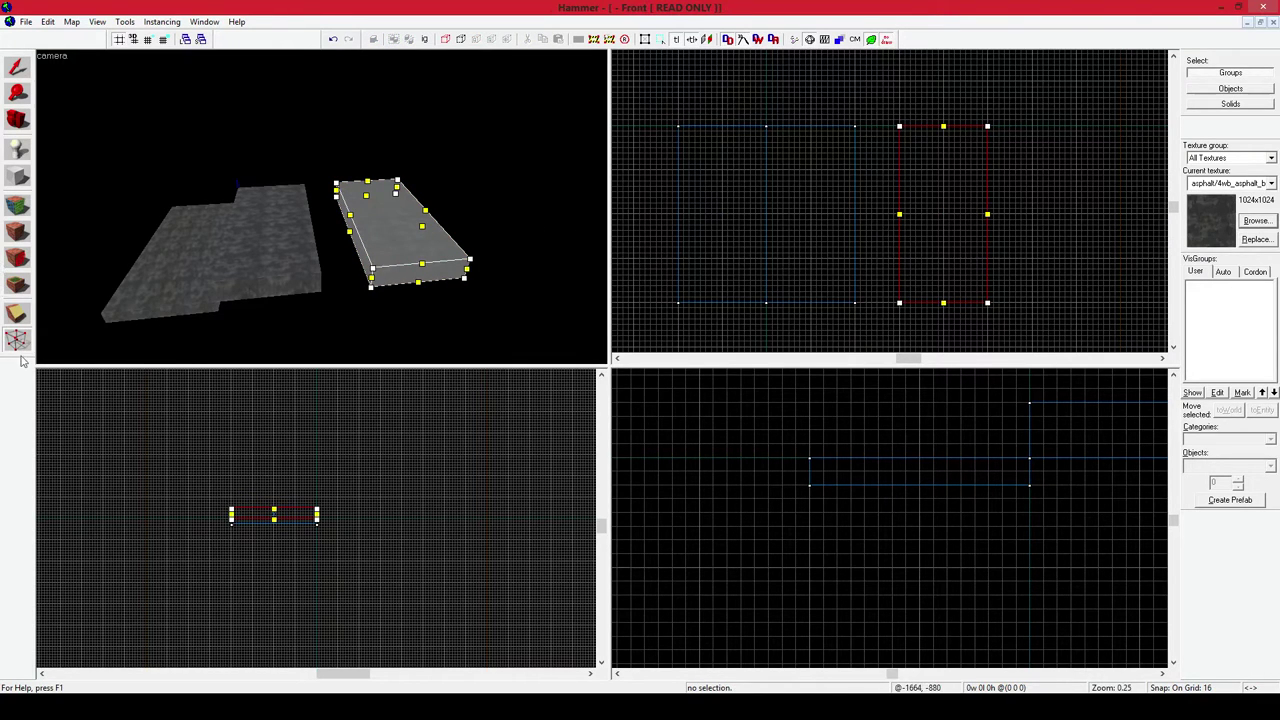
key("z")
key("w")
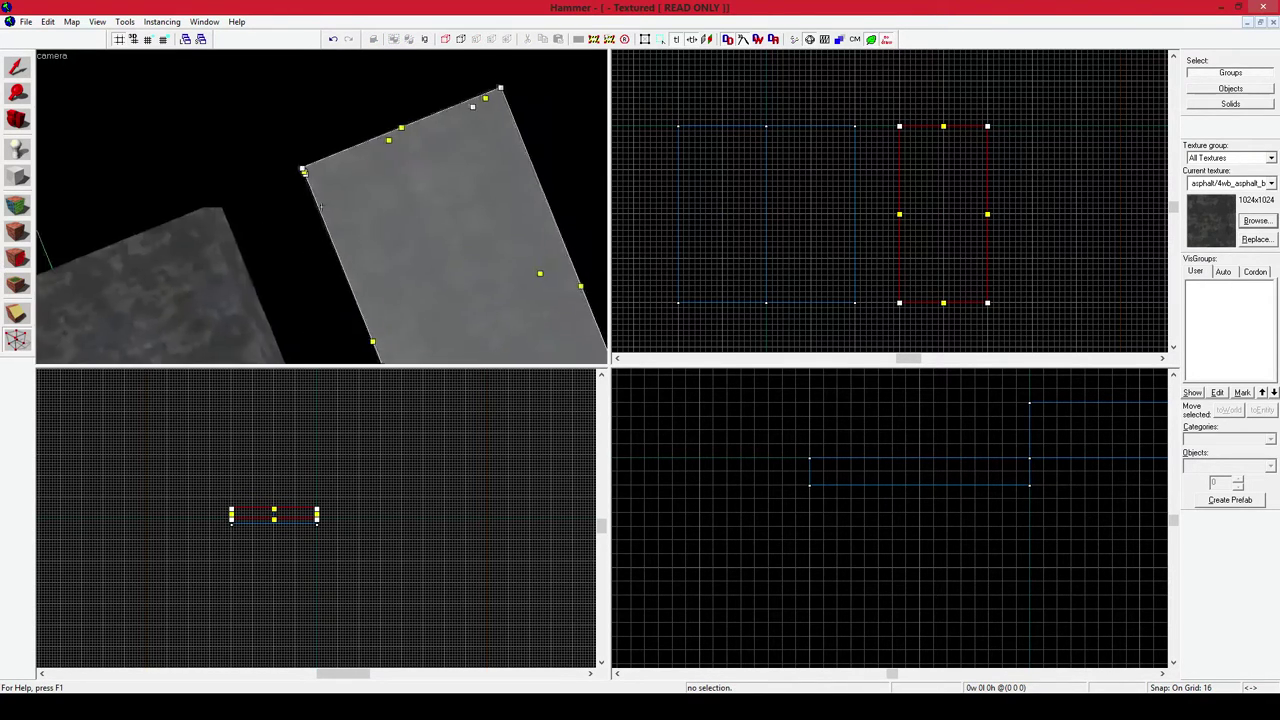
key("a")
key("z")
key("z")
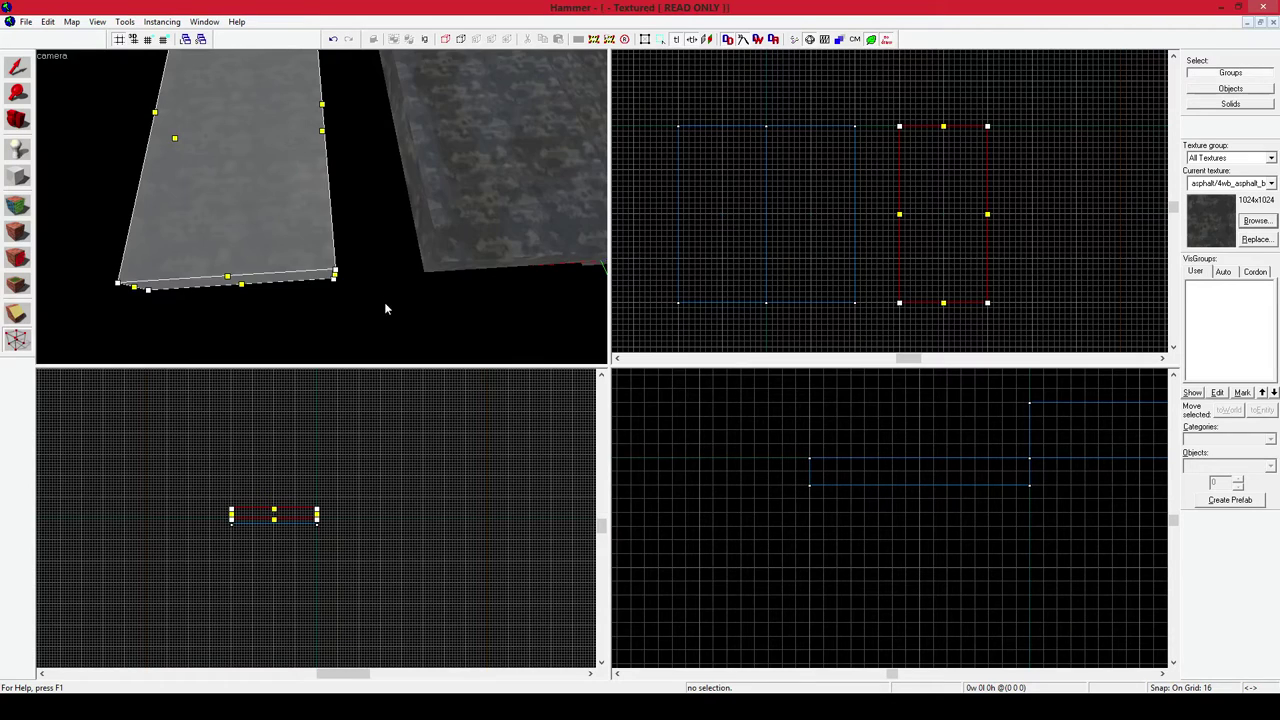
key("z")
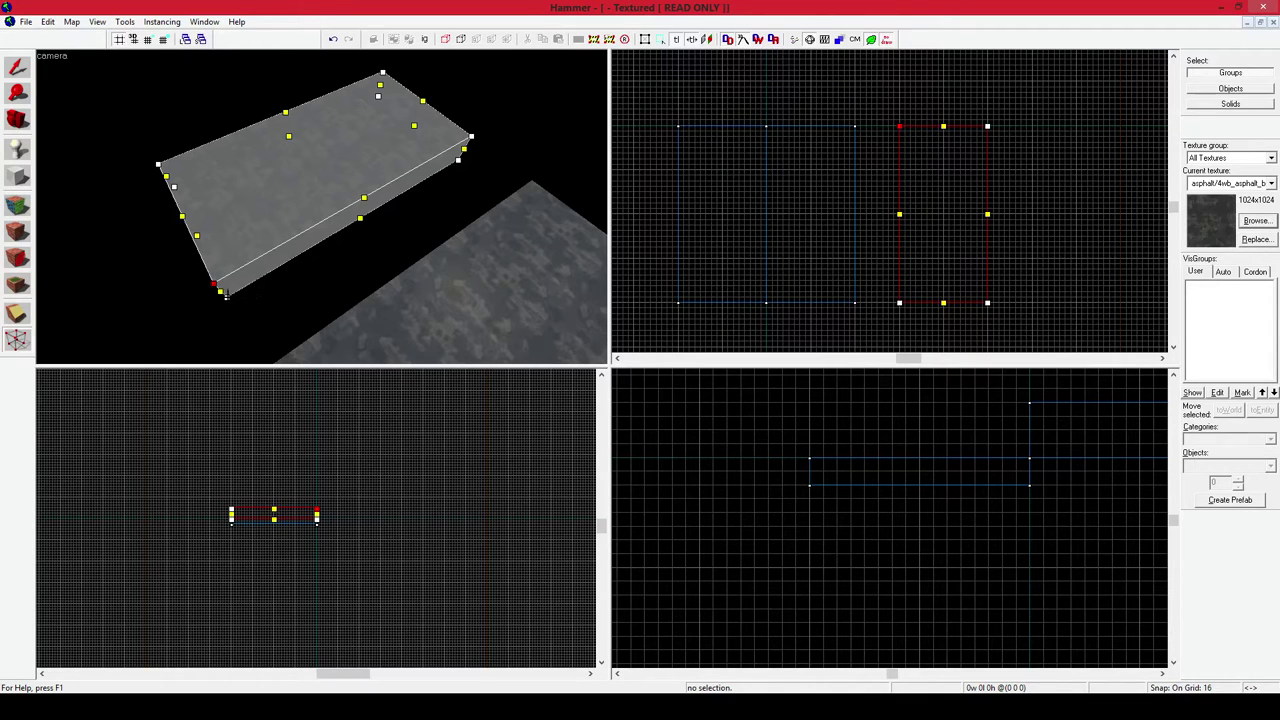
scroll(900, 135, "up", 2)
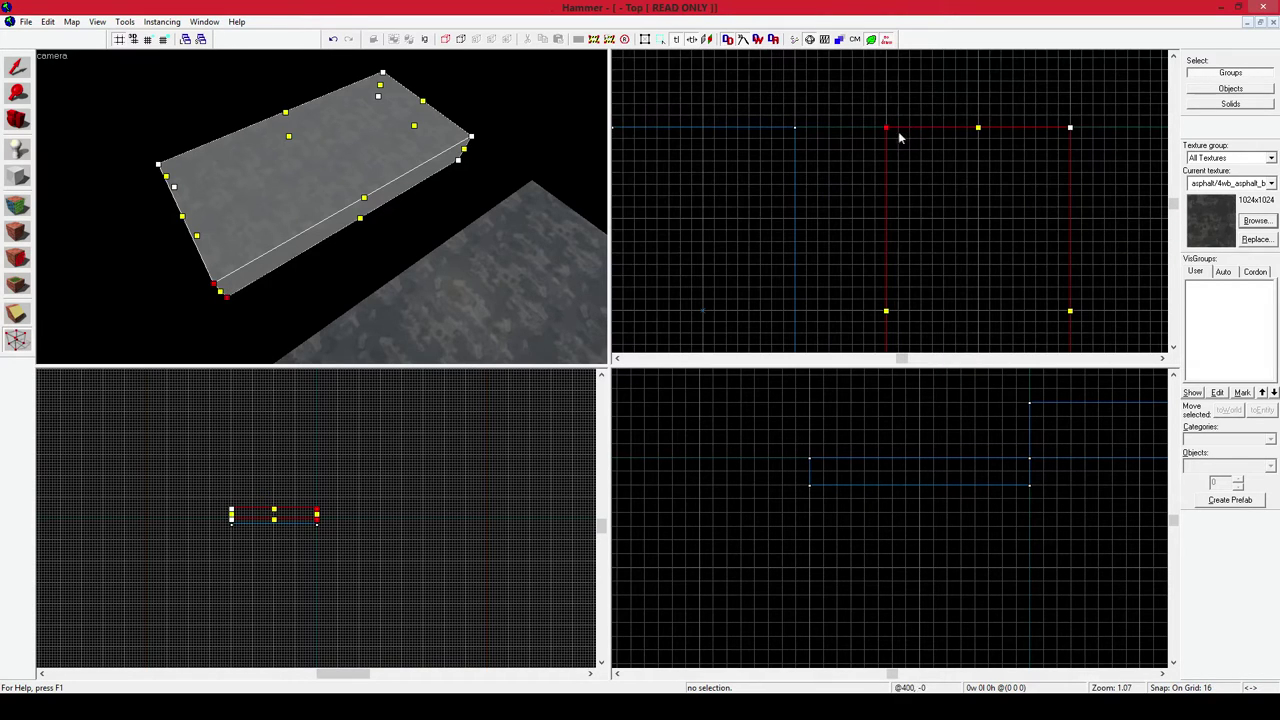
left_click_drag(886, 128, 978, 218)
left_click(17, 68)
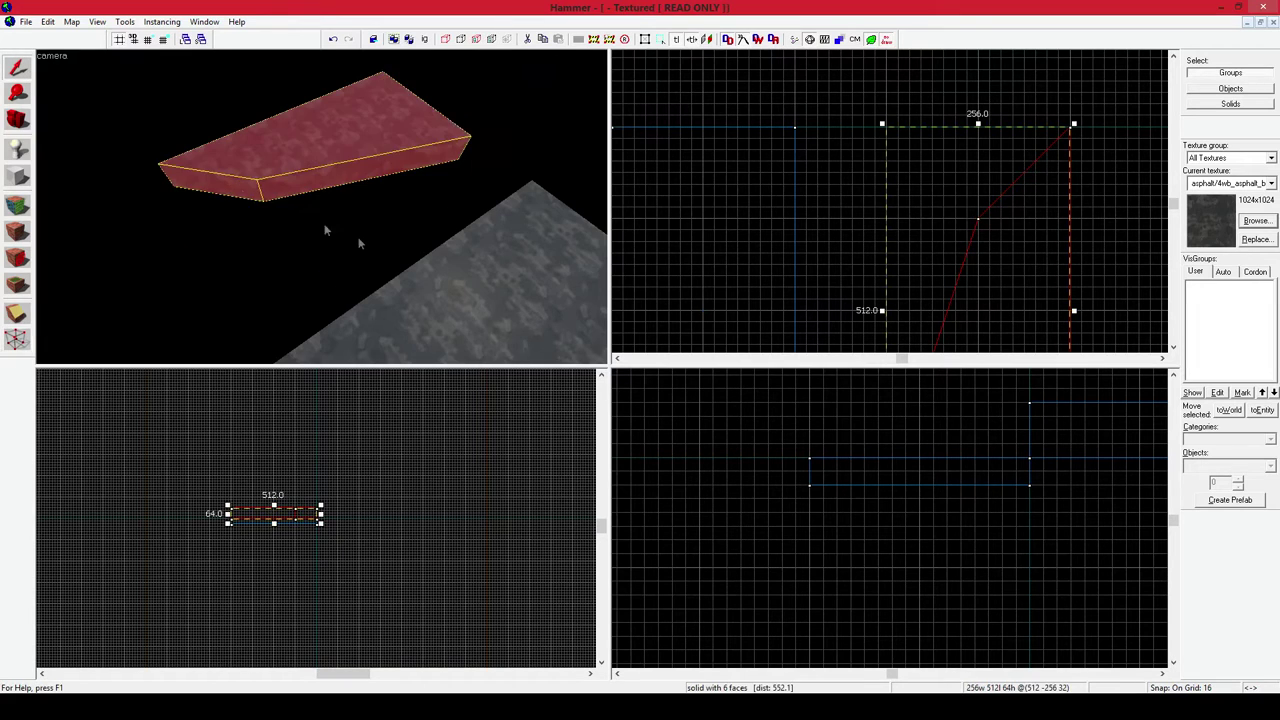
Move the same pair of vertices toward the block's lower-right corner in the top view, past the diagonal, to make the solid concave
key("z")
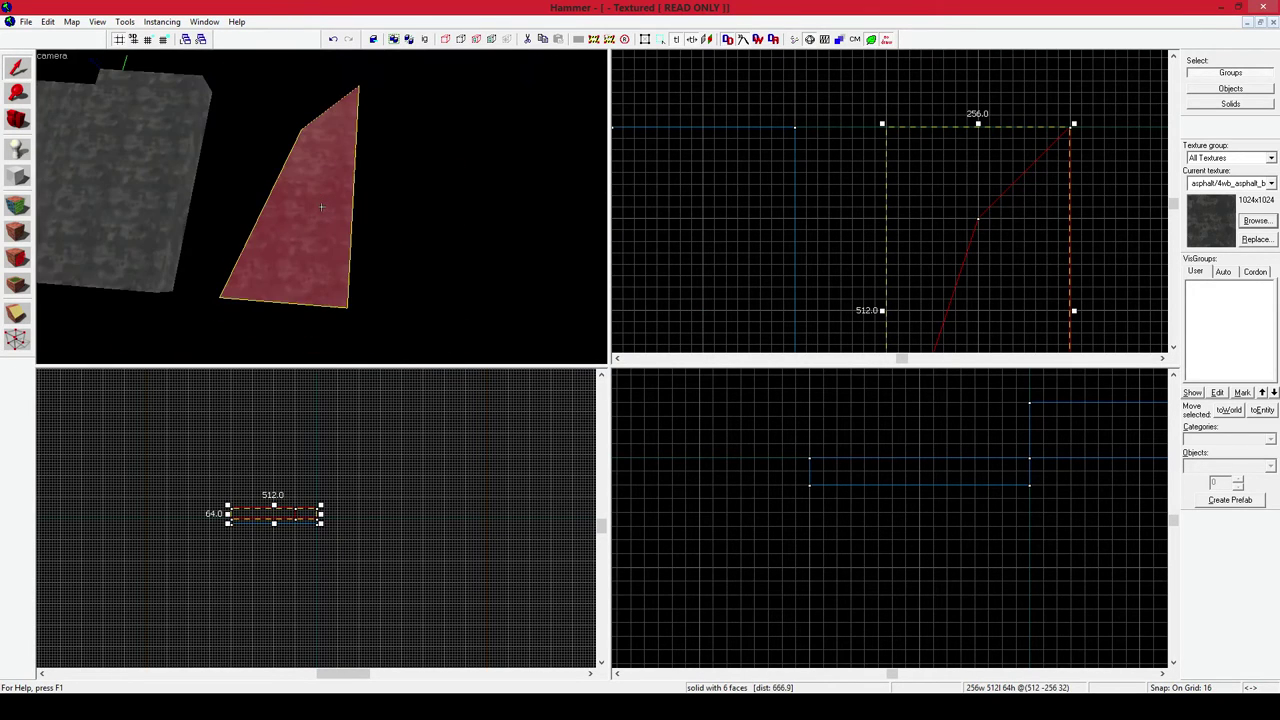
key("w")
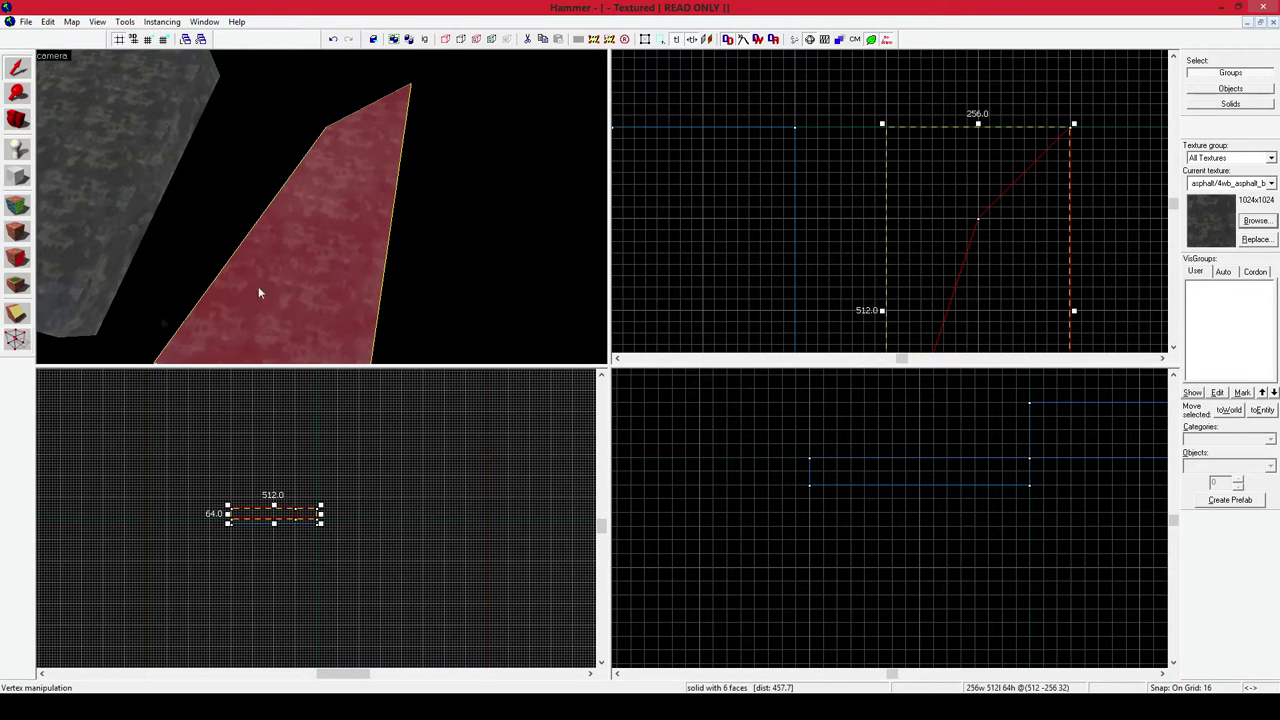
scroll(150, 312, "down", 2)
left_click(15, 347)
key("z")
key("z")
scroll(1030, 231, "down", 1)
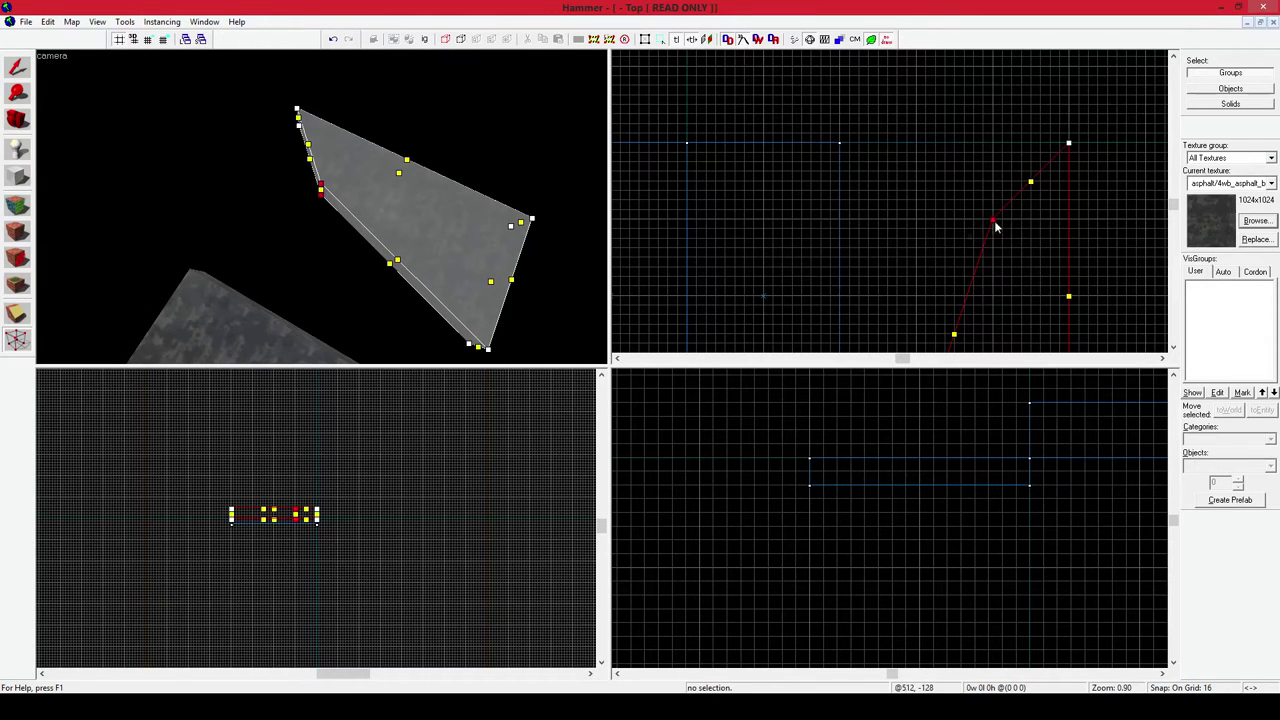
scroll(1071, 237, "down", 1)
left_click_drag(1040, 237, 768, 298)
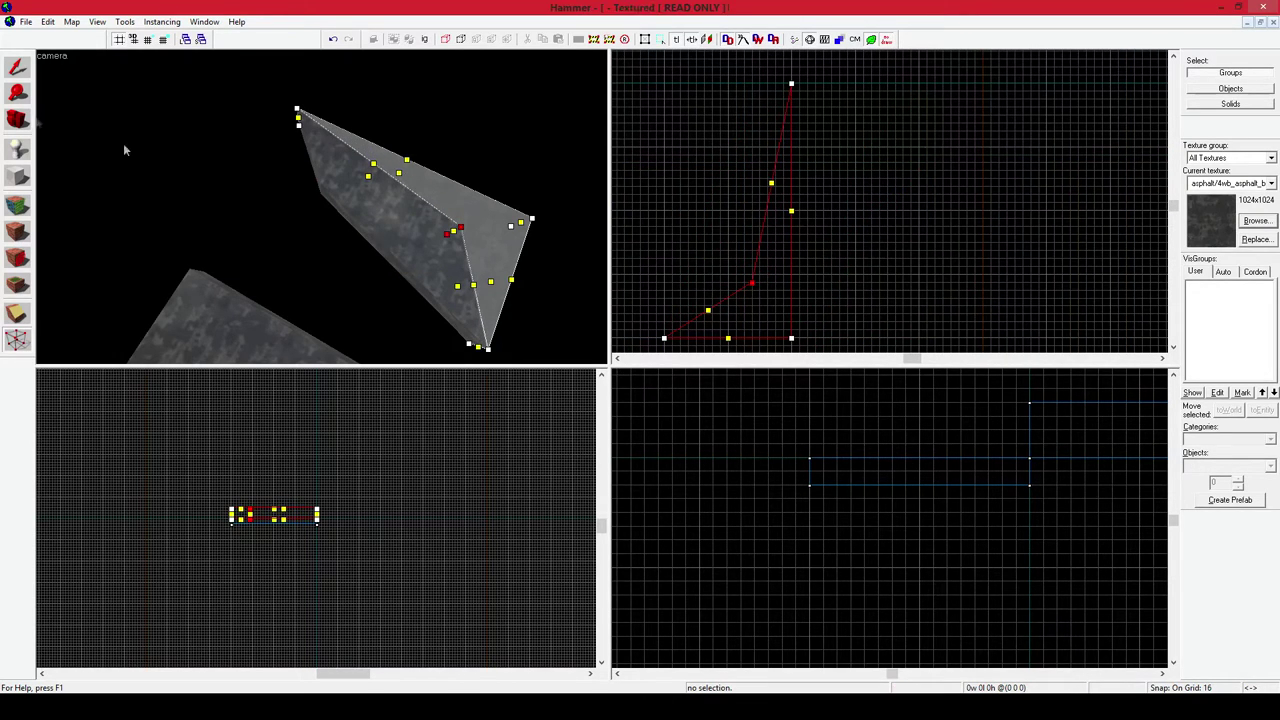
left_click(16, 66)
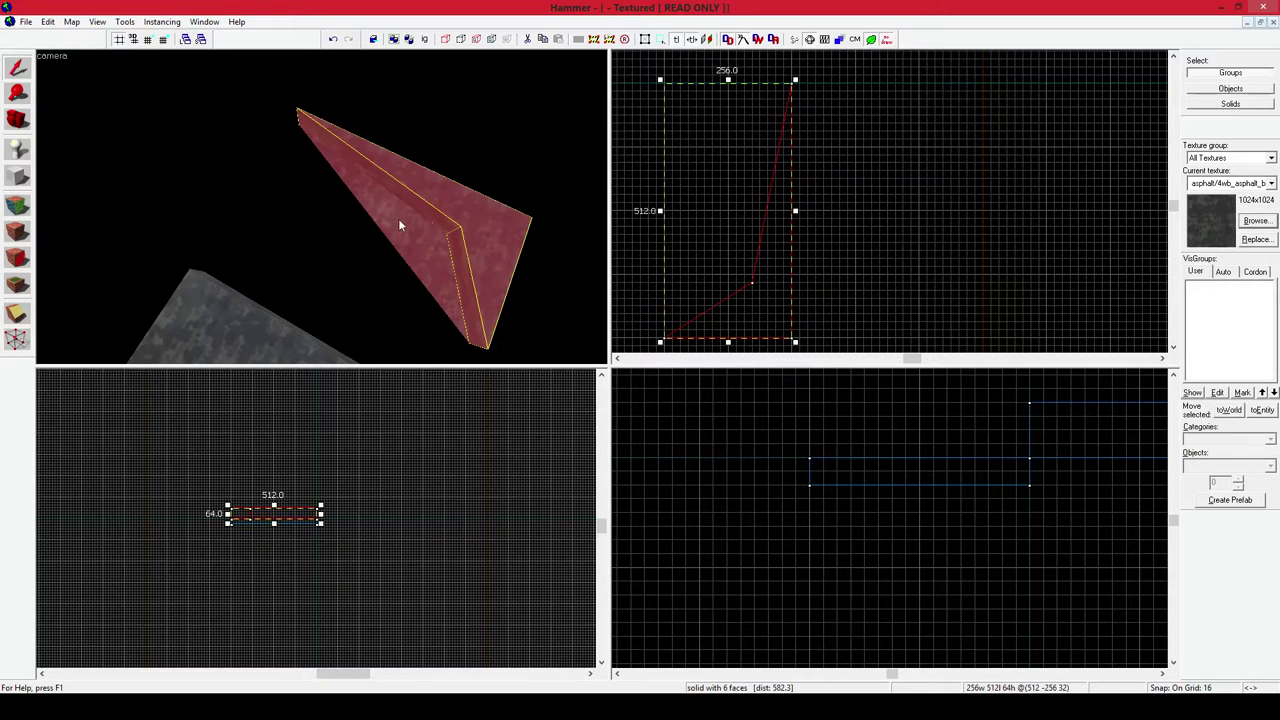
Examine the concave block in the 3D view from inside and from several sides, focusing on the faces around the displaced vertices
key("z")
key("w")
key("w")
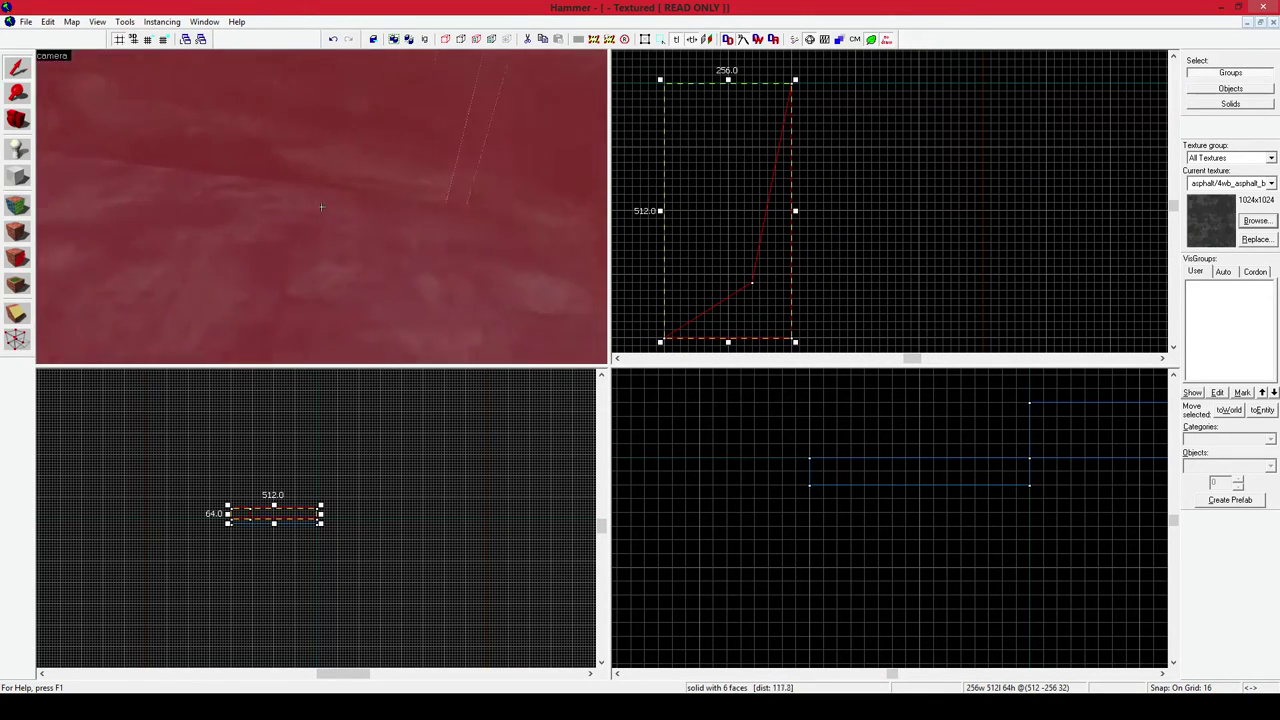
key("s")
key("s")
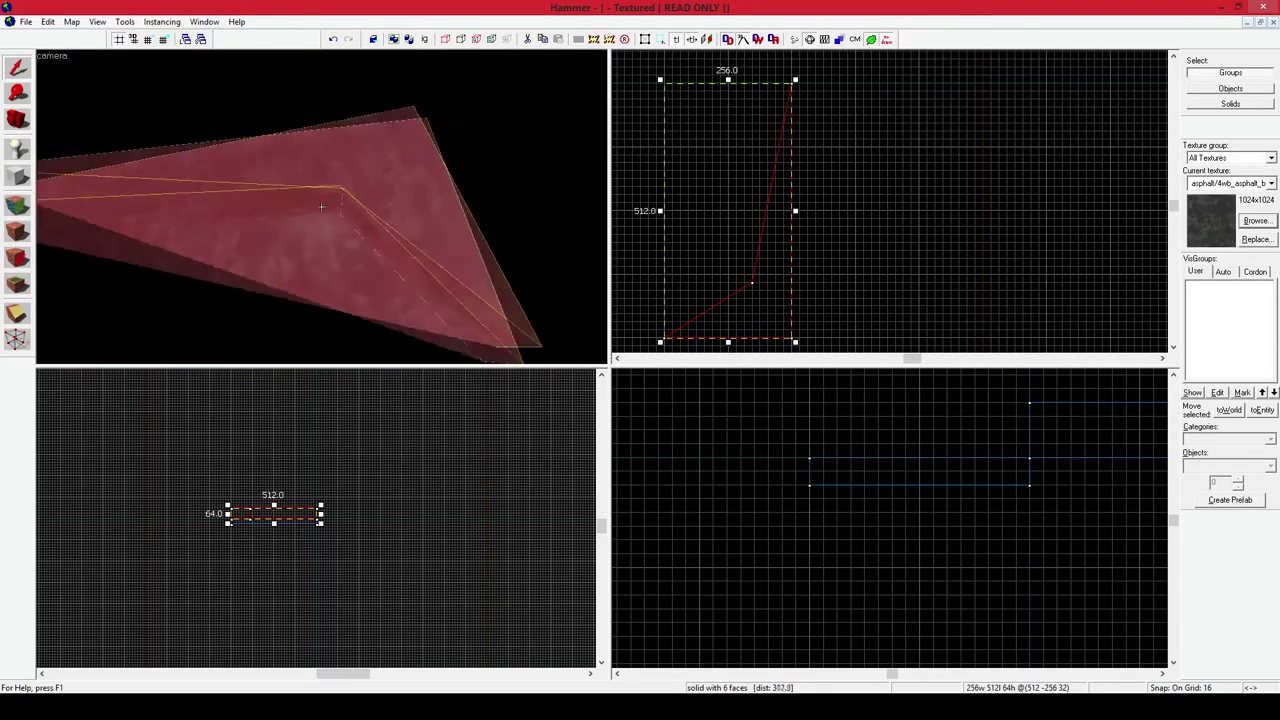
key("s")
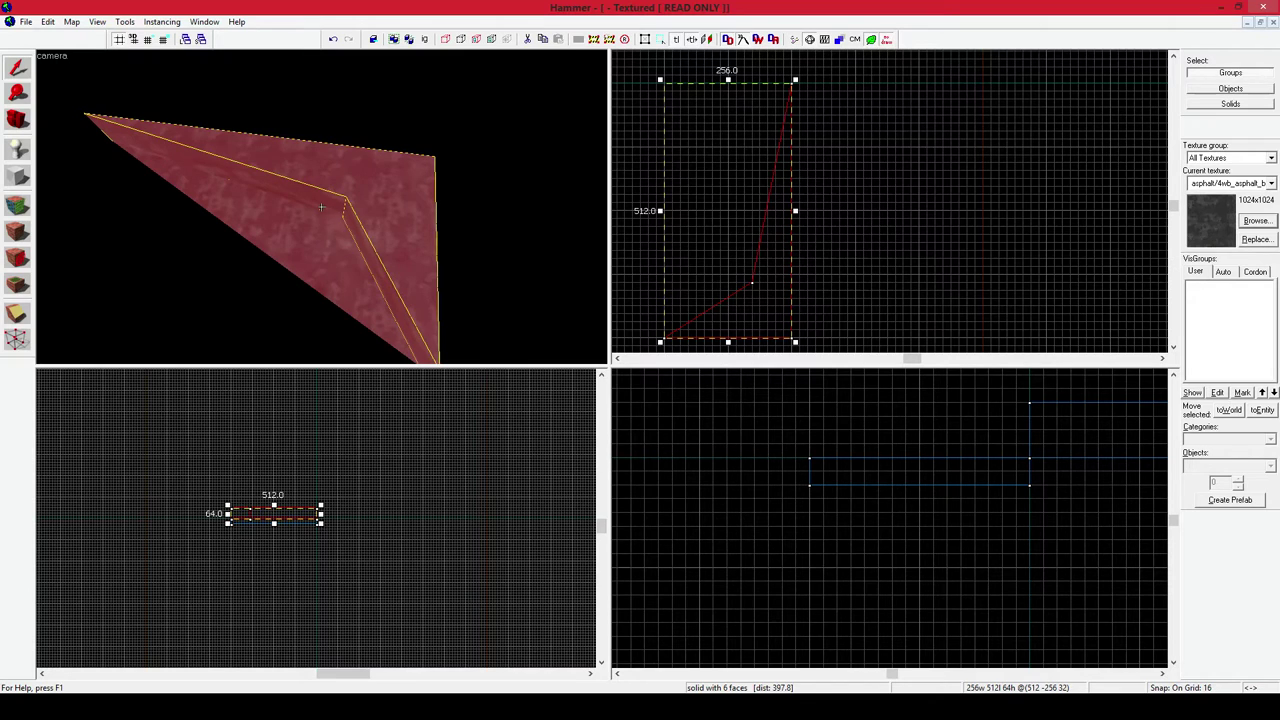
key("s")
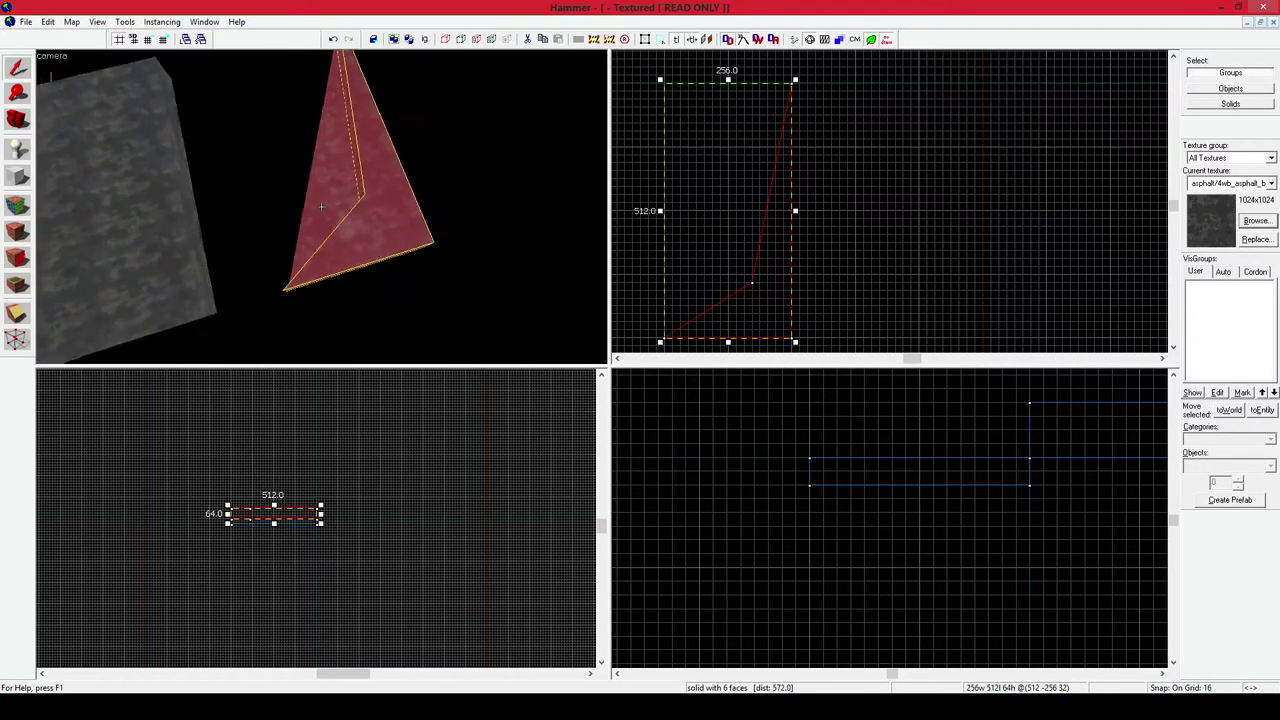
key("w")
key("s")
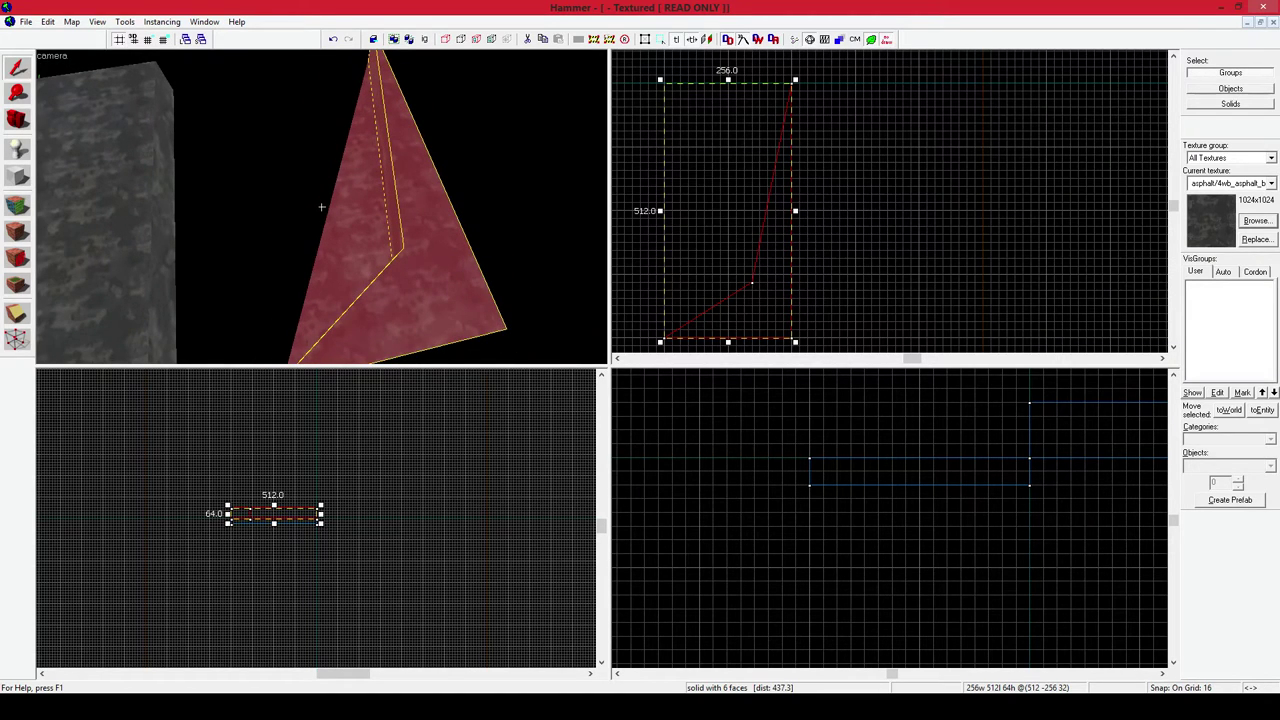
key("s")
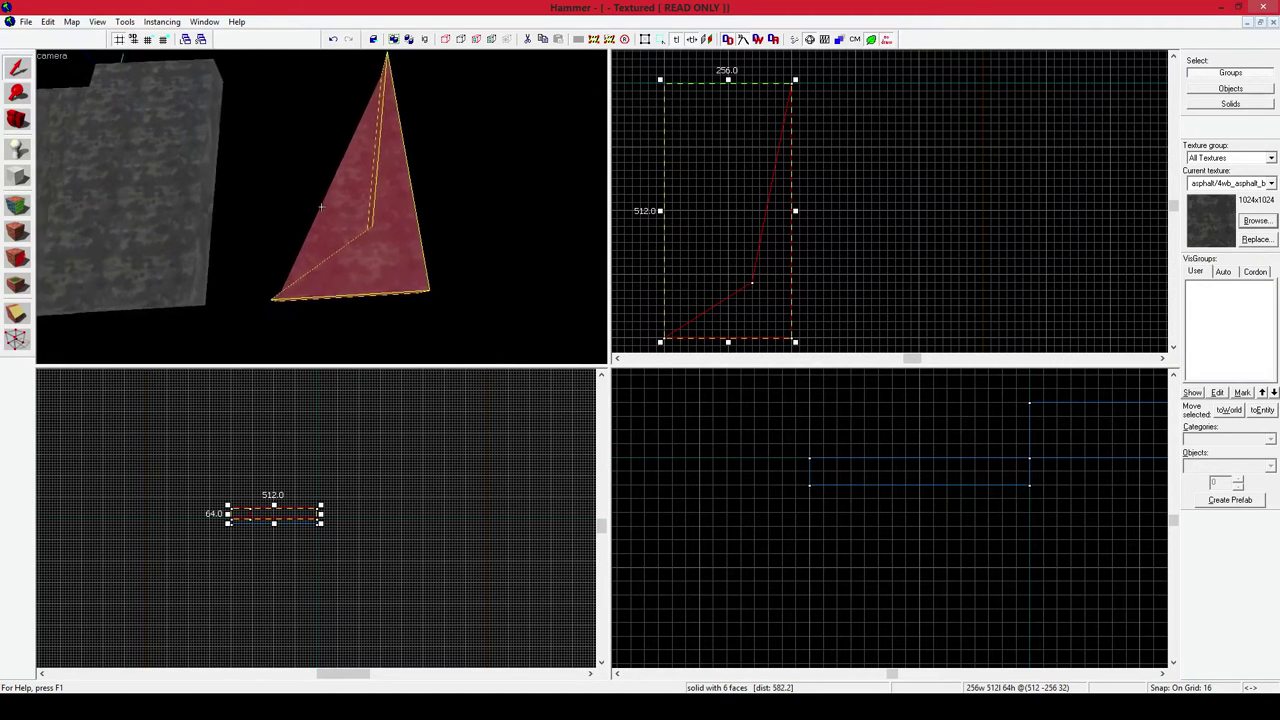
key("d")
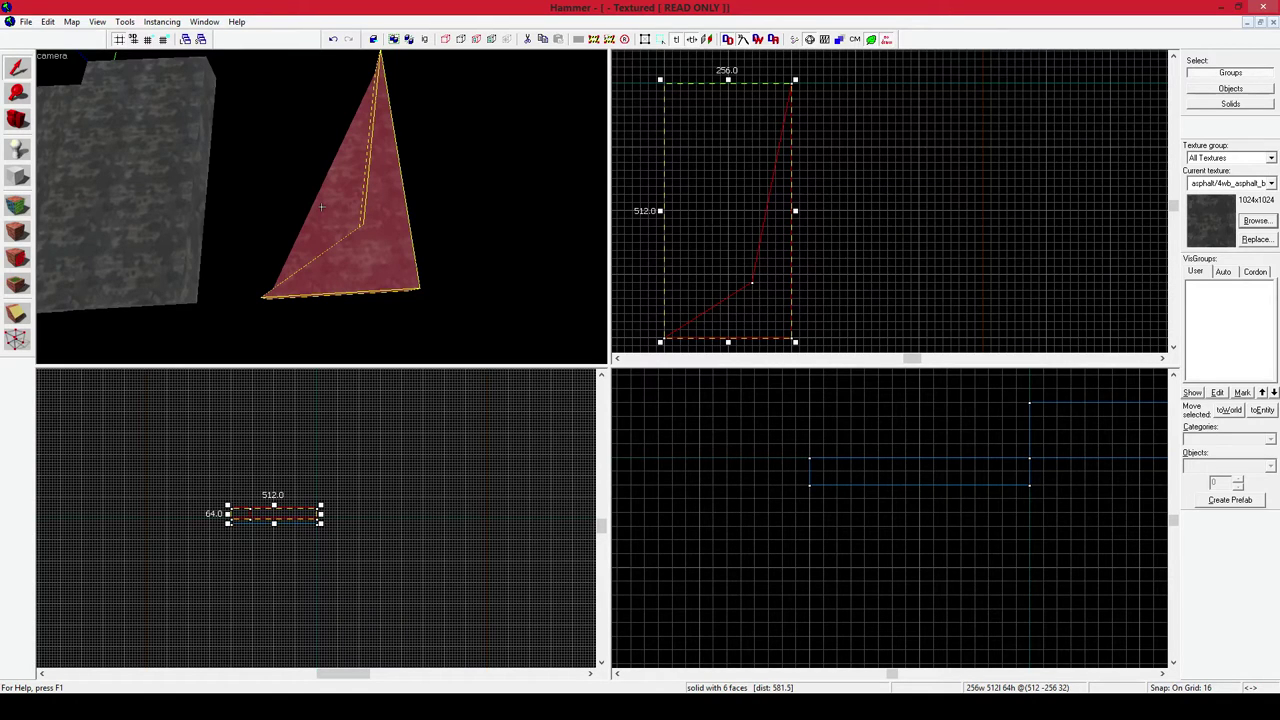
key("d")
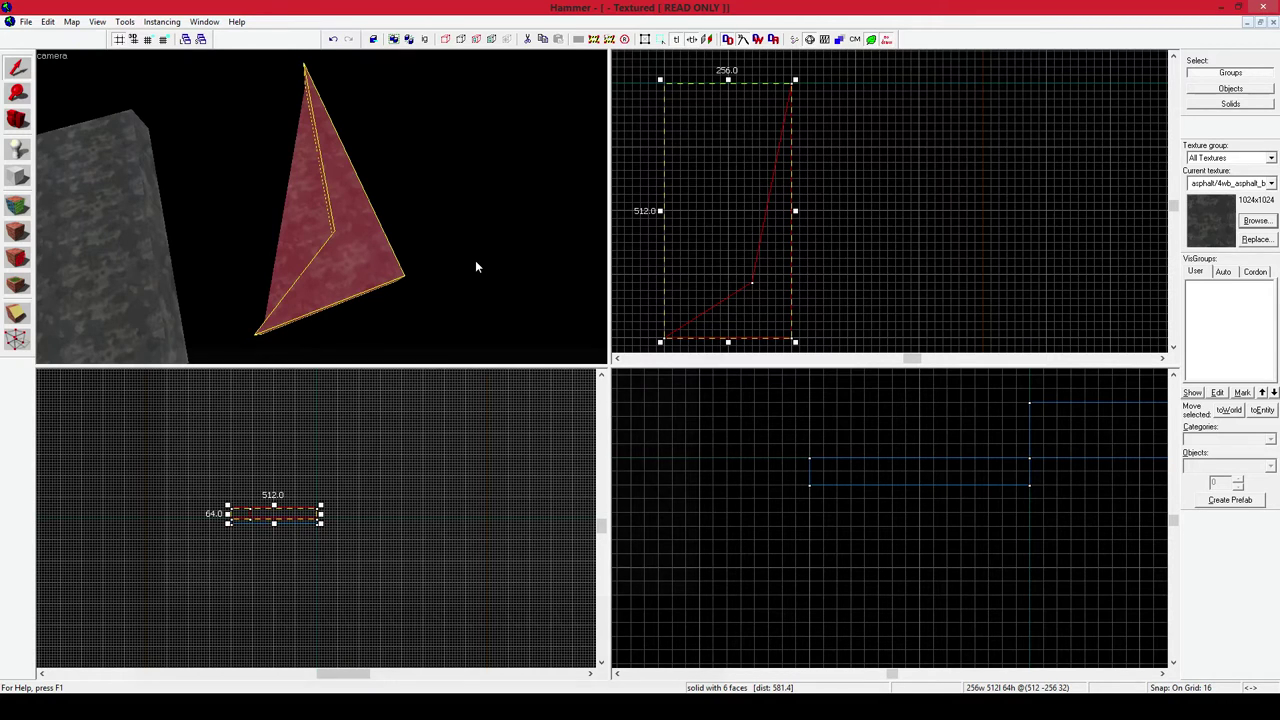
Move the displaced vertices onto the midpoint of the diagonal between the block's lower-left and upper-right corners in the top view
left_click(15, 340)
left_click_drag(758, 288, 728, 211)
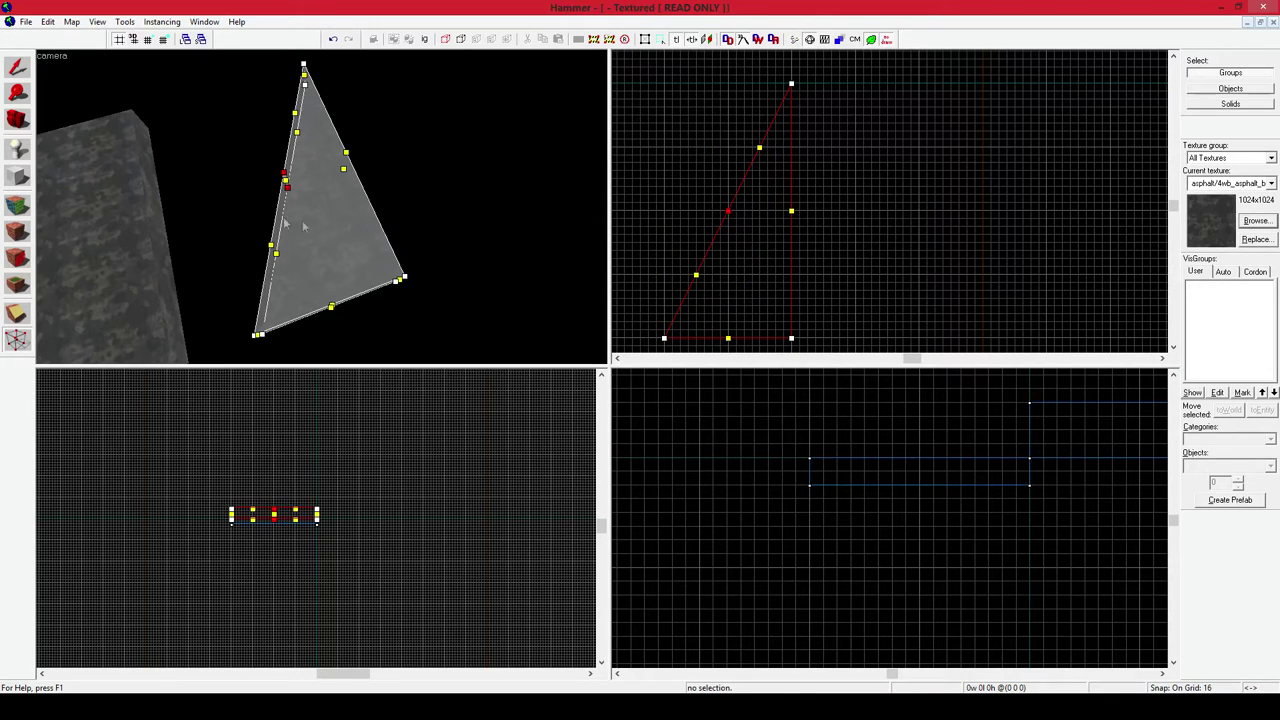
left_click(16, 69)
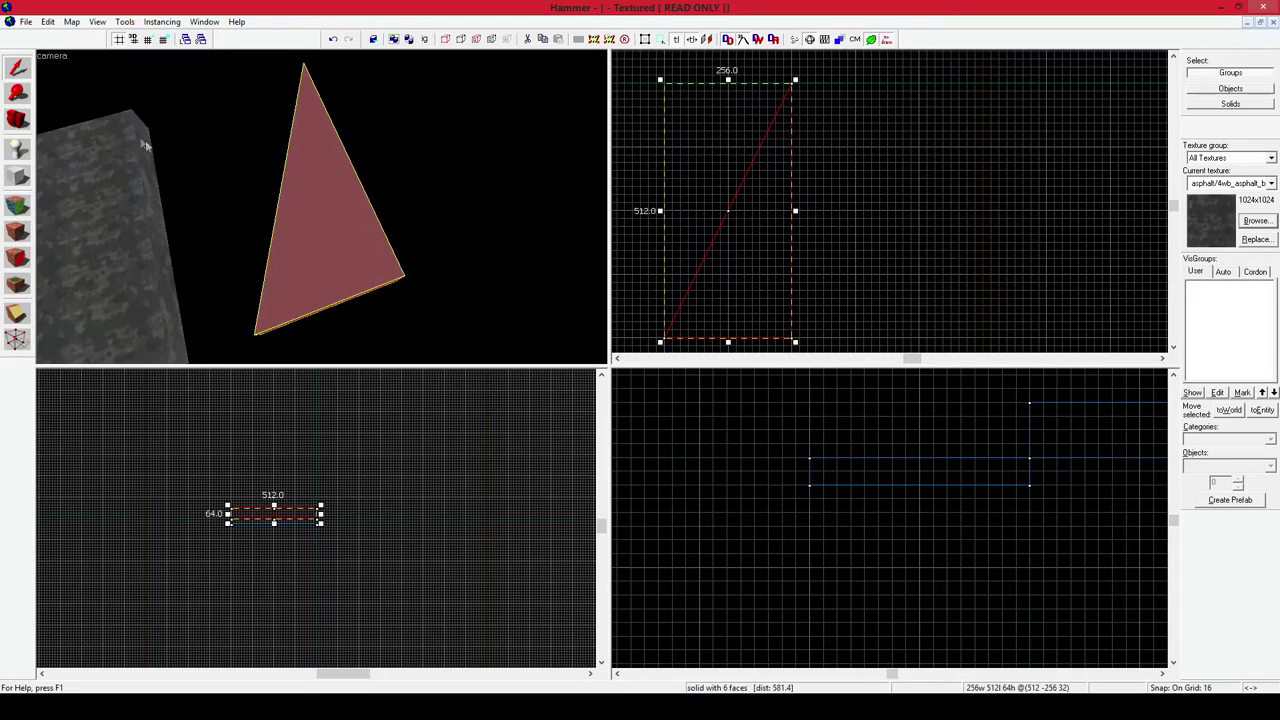
scroll(158, 146, "down", 1)
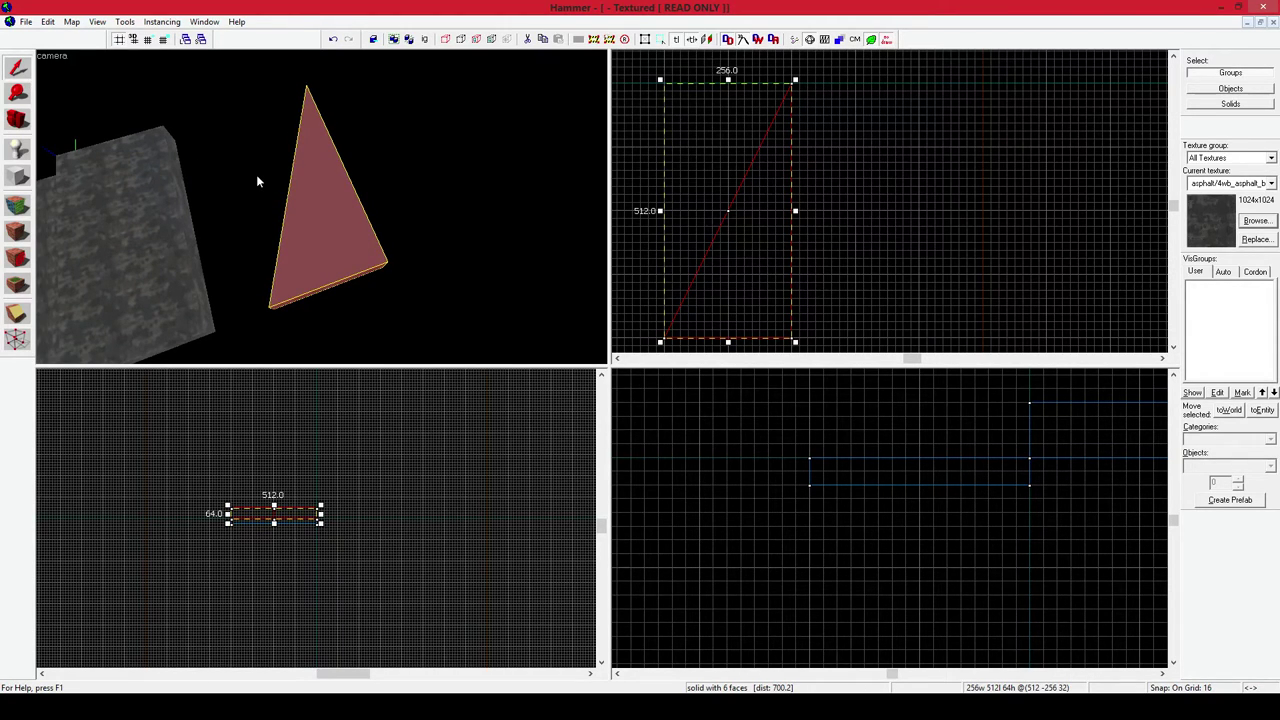
Check the map for problems, go to the "Texture axis perpendicular to face" error and inspect the affected solid in the 3D view
key("alt+p")
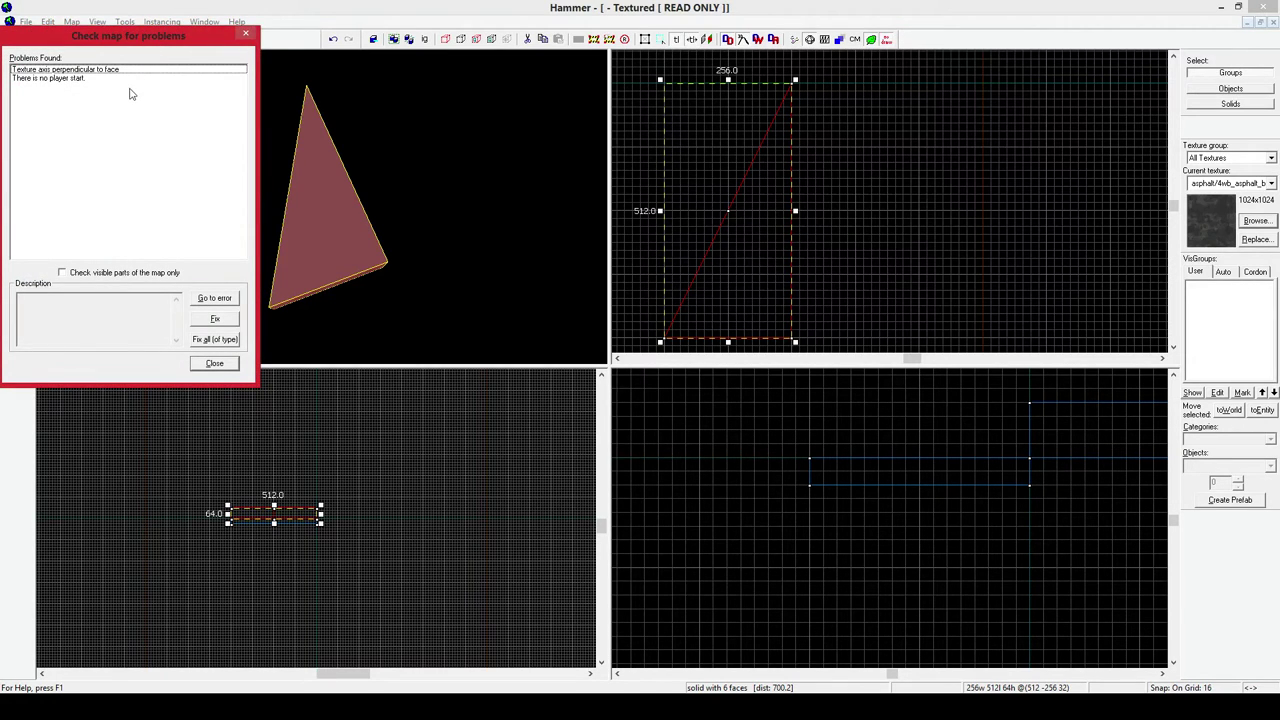
left_click_drag(114, 35, 184, 94)
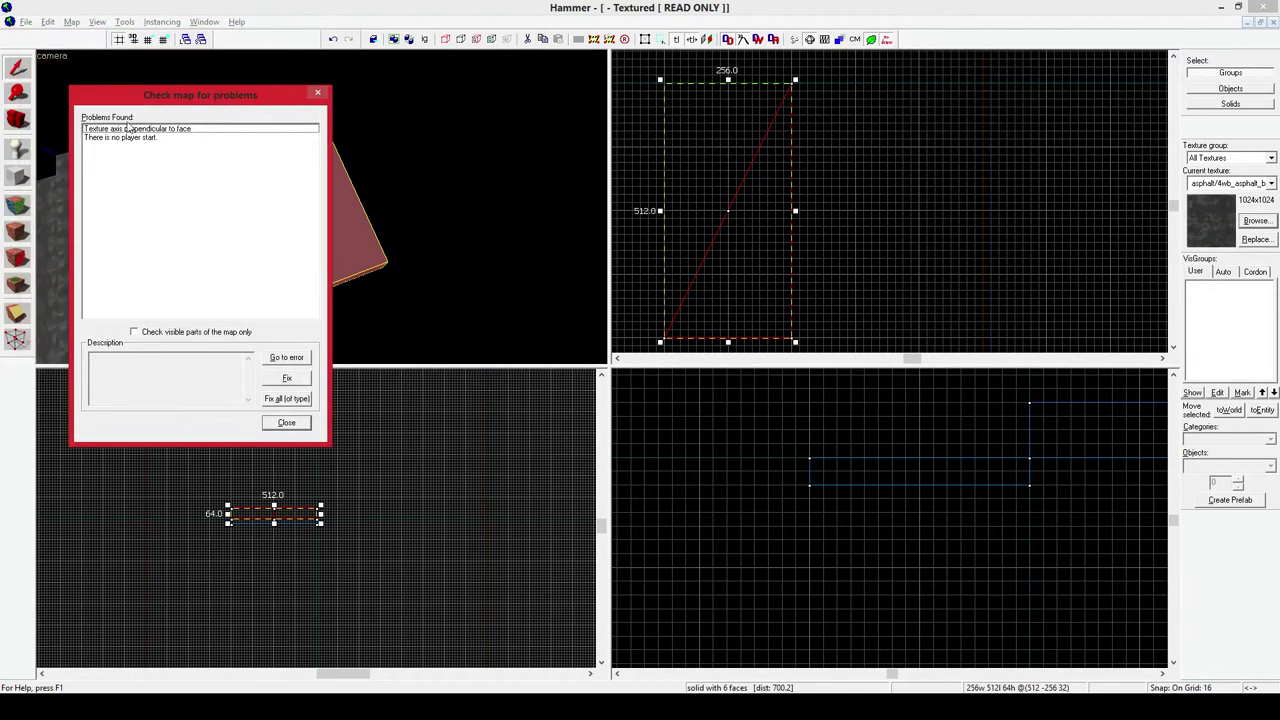
left_click(131, 128)
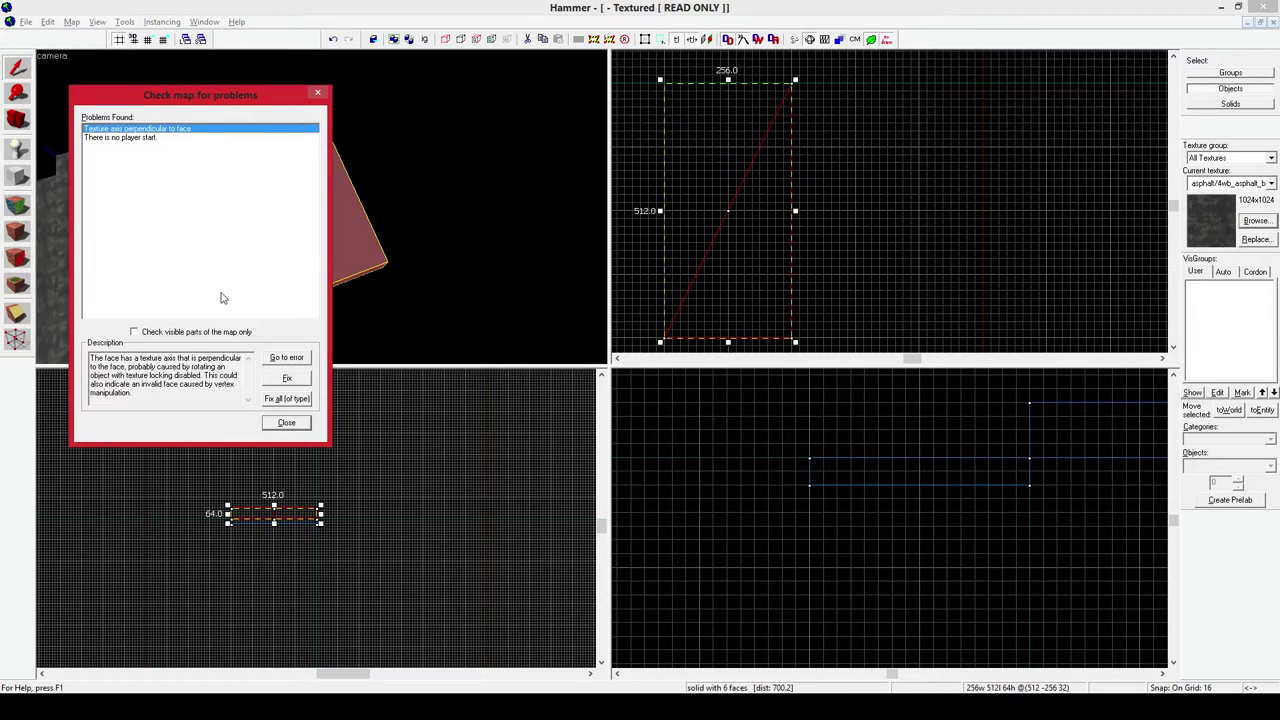
left_click(285, 360)
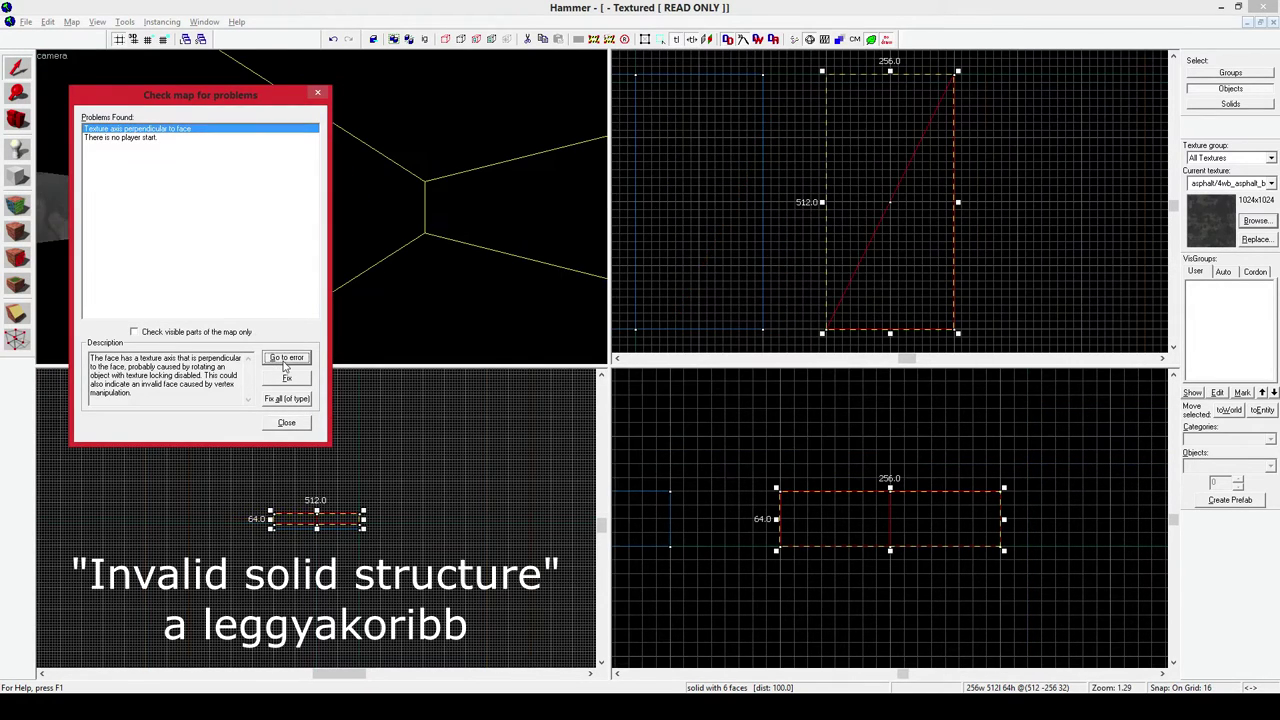
left_click(575, 143)
key("z")
key("s")
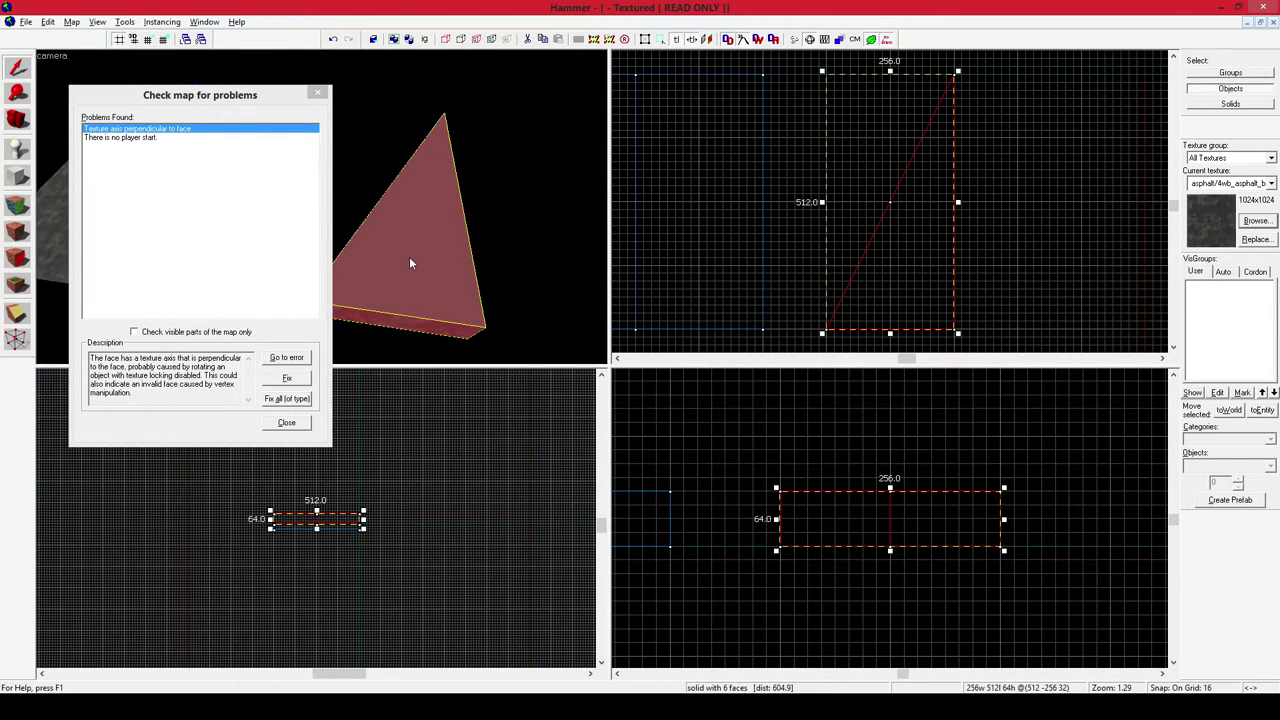
Apply the automatic fix to the "Texture axis perpendicular to face" problem and close the problem check
left_click(288, 378)
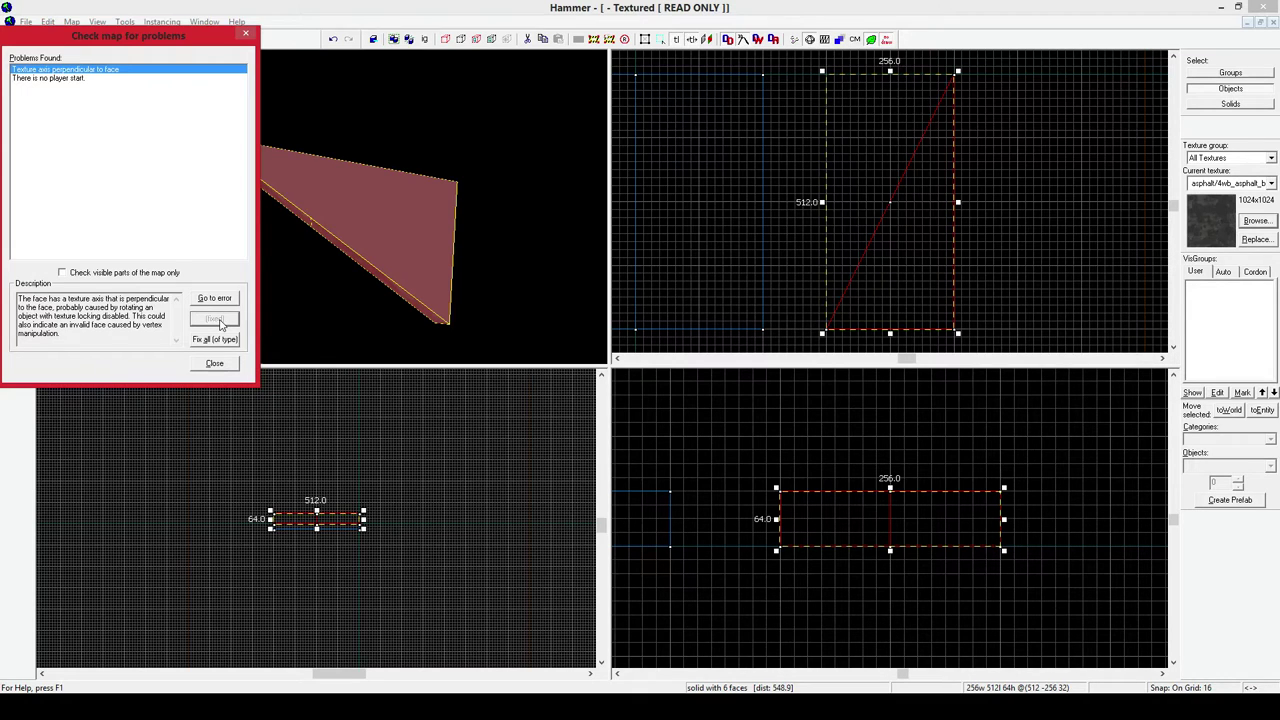
left_click(271, 63)
left_click(246, 36)
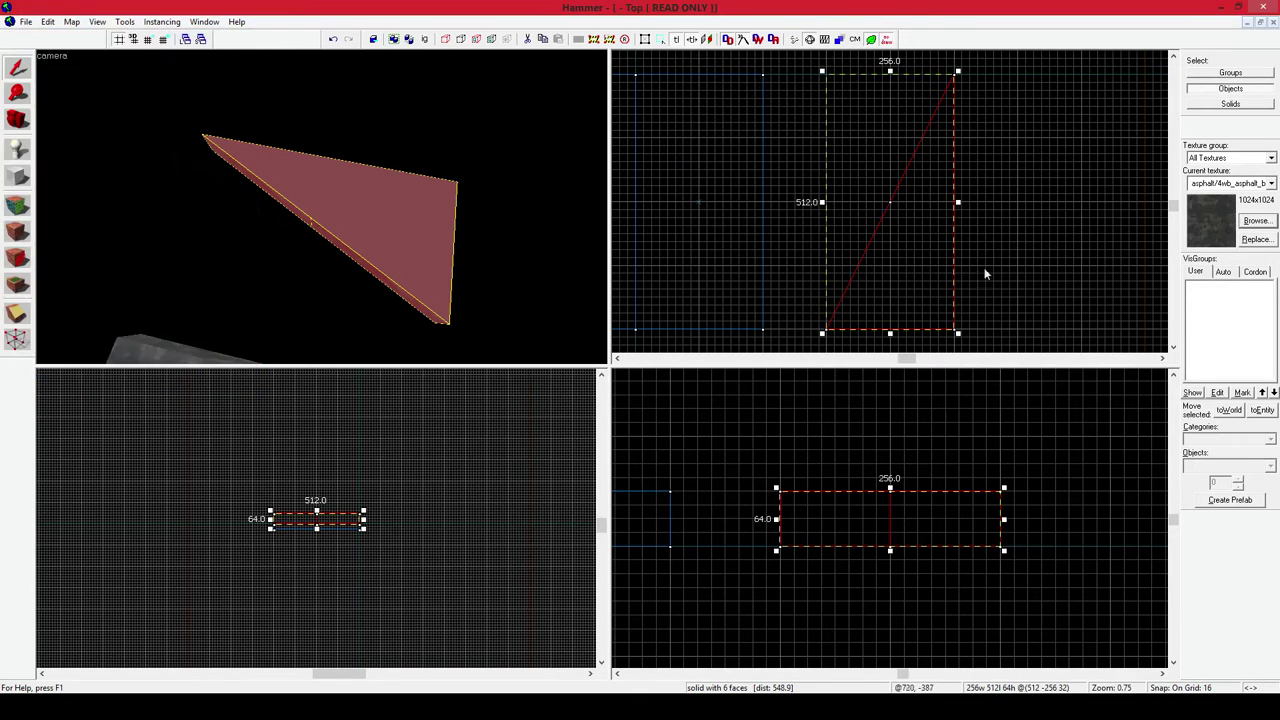
With vertex manipulation, move the vertices from the diagonal's midpoint outward to about (416, -112), near the upper-left corner in the top view
left_click(16, 342)
left_click_drag(890, 203, 843, 130)
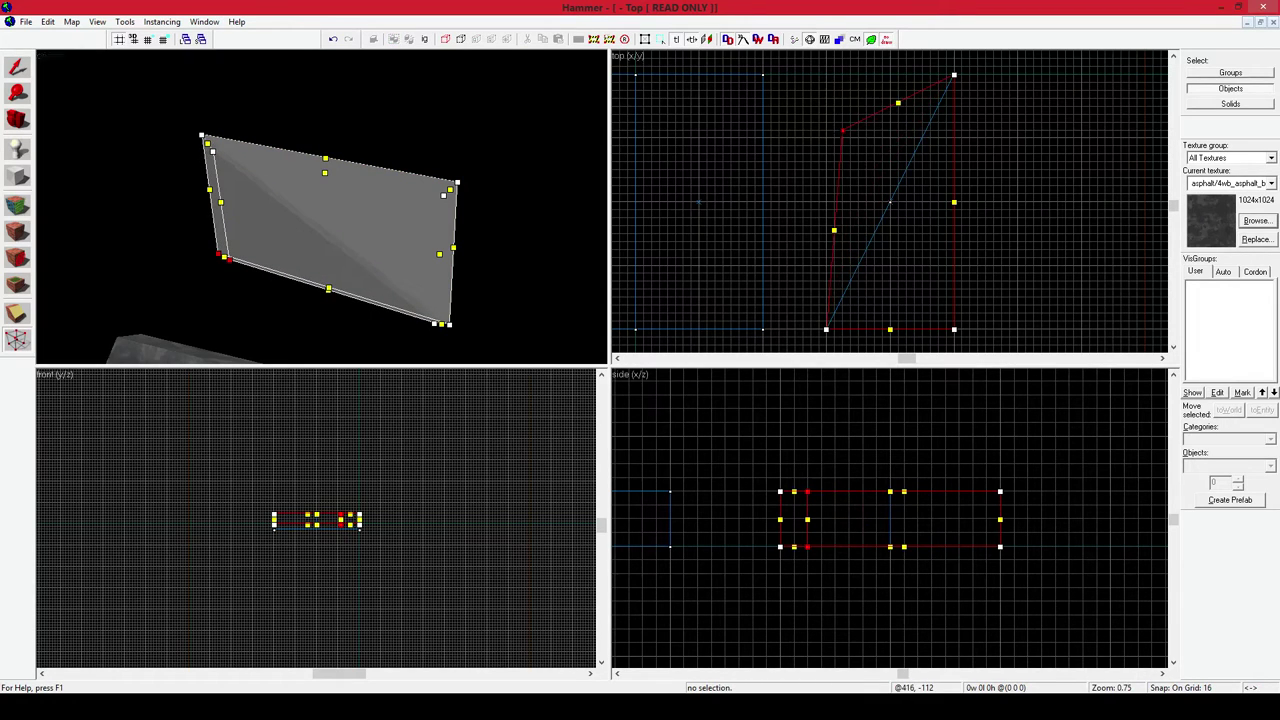
Leave vertex manipulation, check the map for problems and close the problem check
key("shift+s")
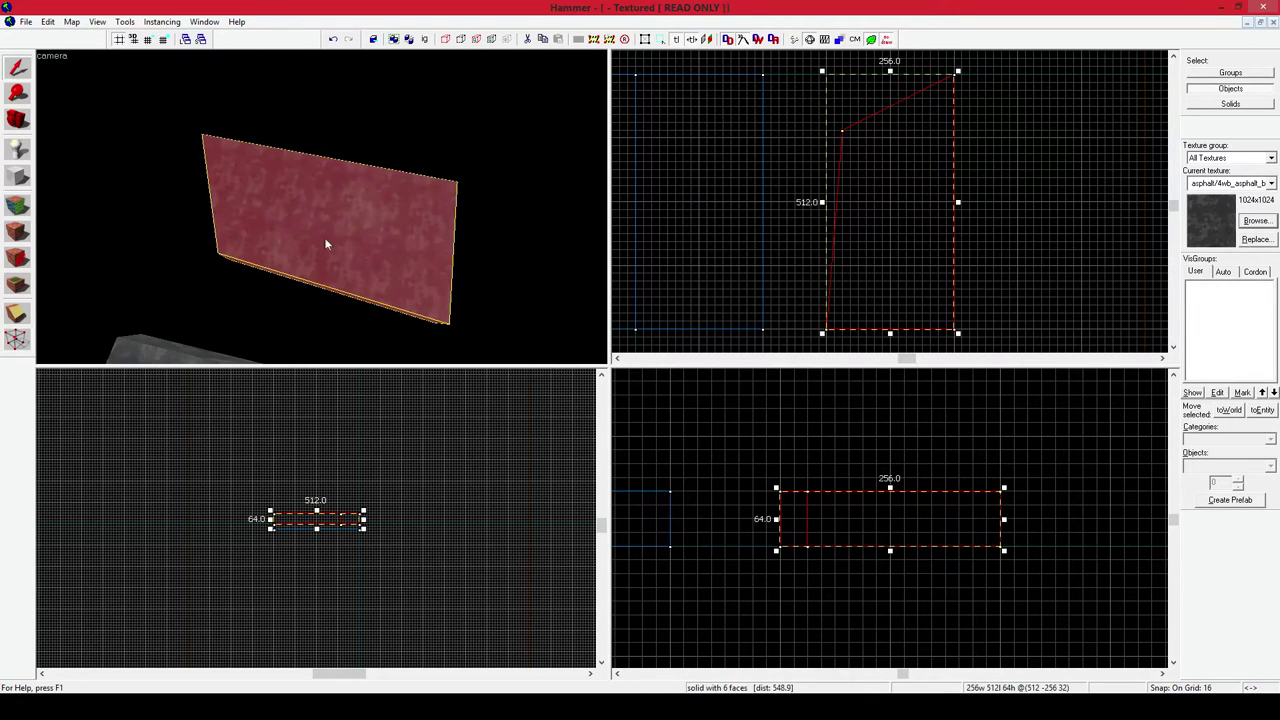
key("alt+p")
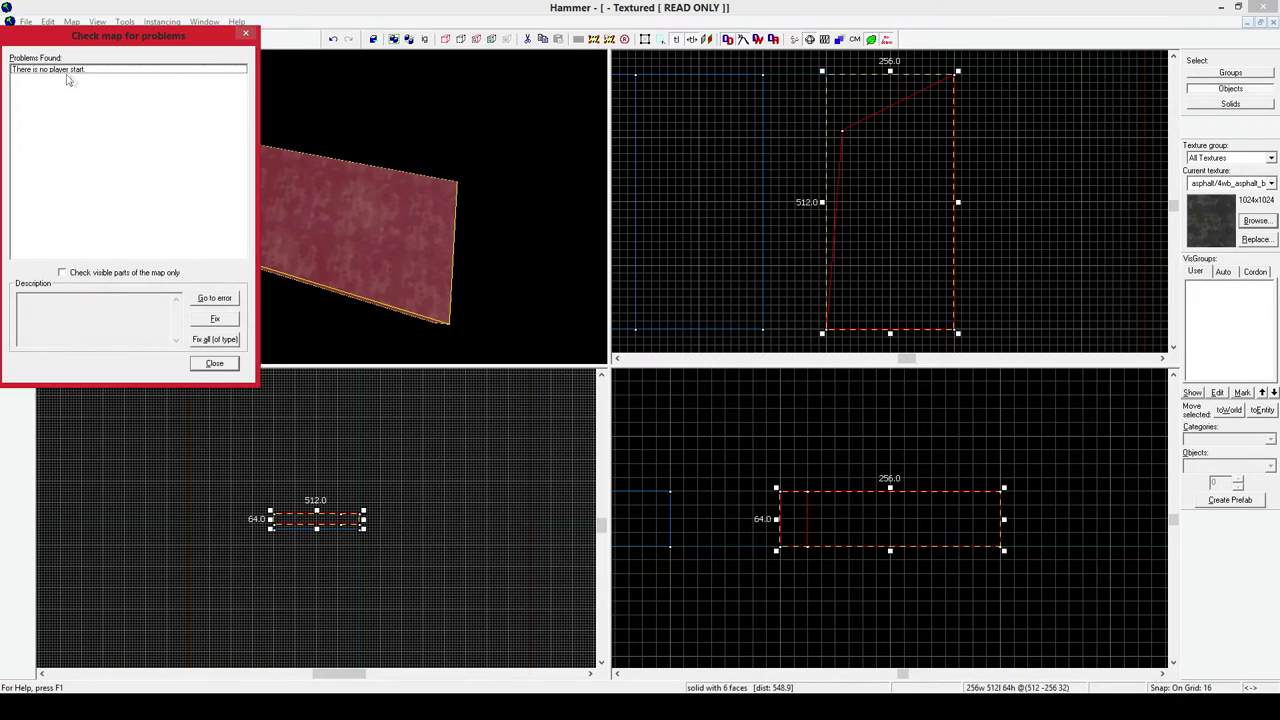
left_click(245, 34)
Examine the reshaped block's corners and sides up close and from several angles in the 3D view
key("z")
key("w")
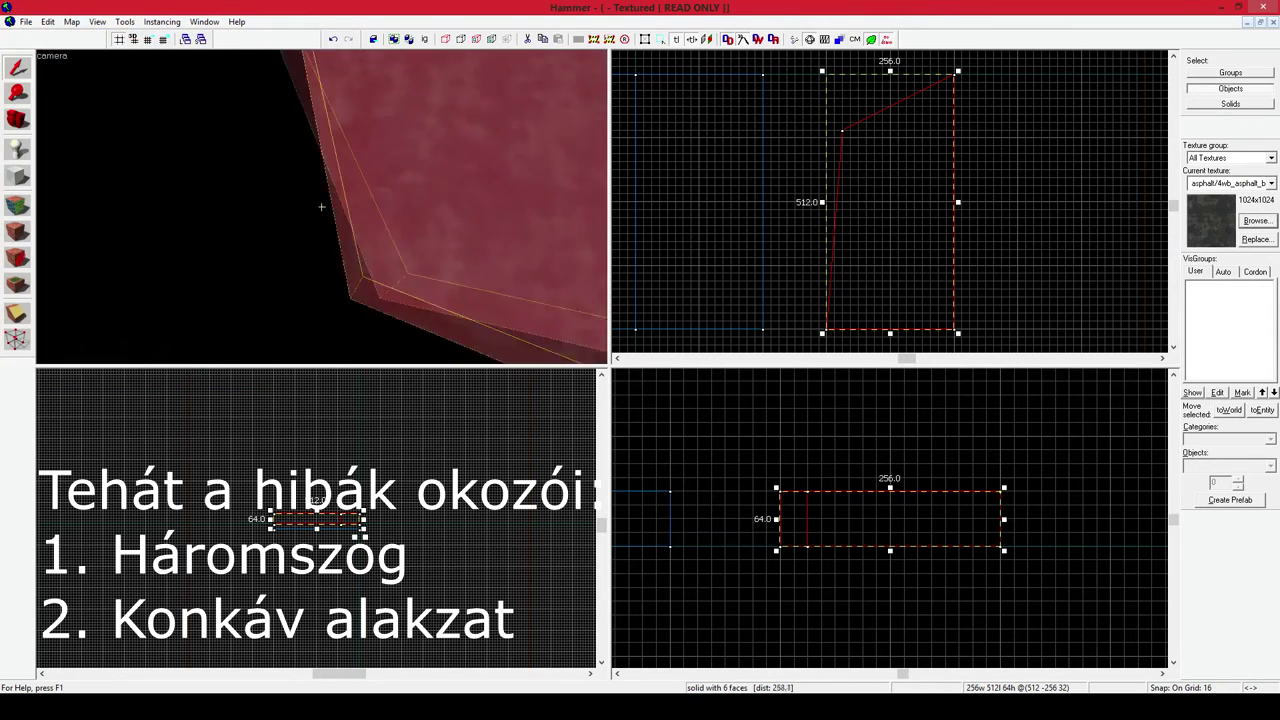
key("s")
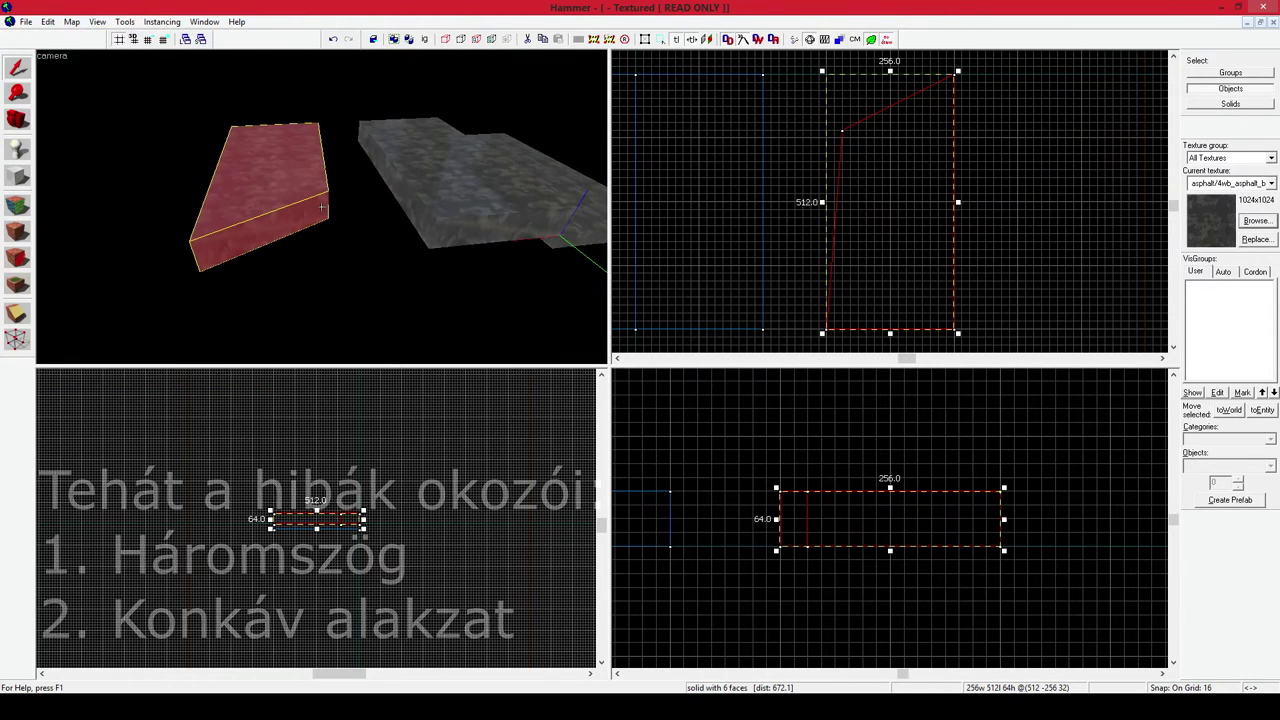
scroll(321, 206, "up", 1)
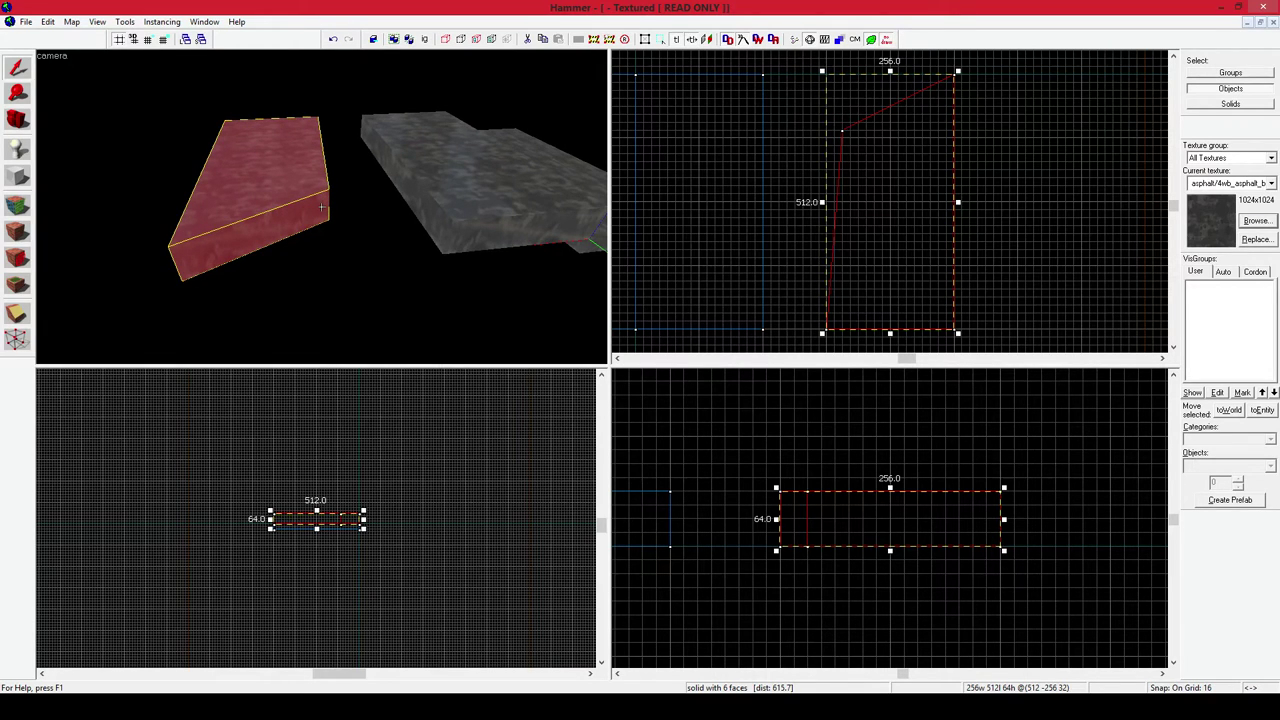
scroll(321, 206, "up", 5)
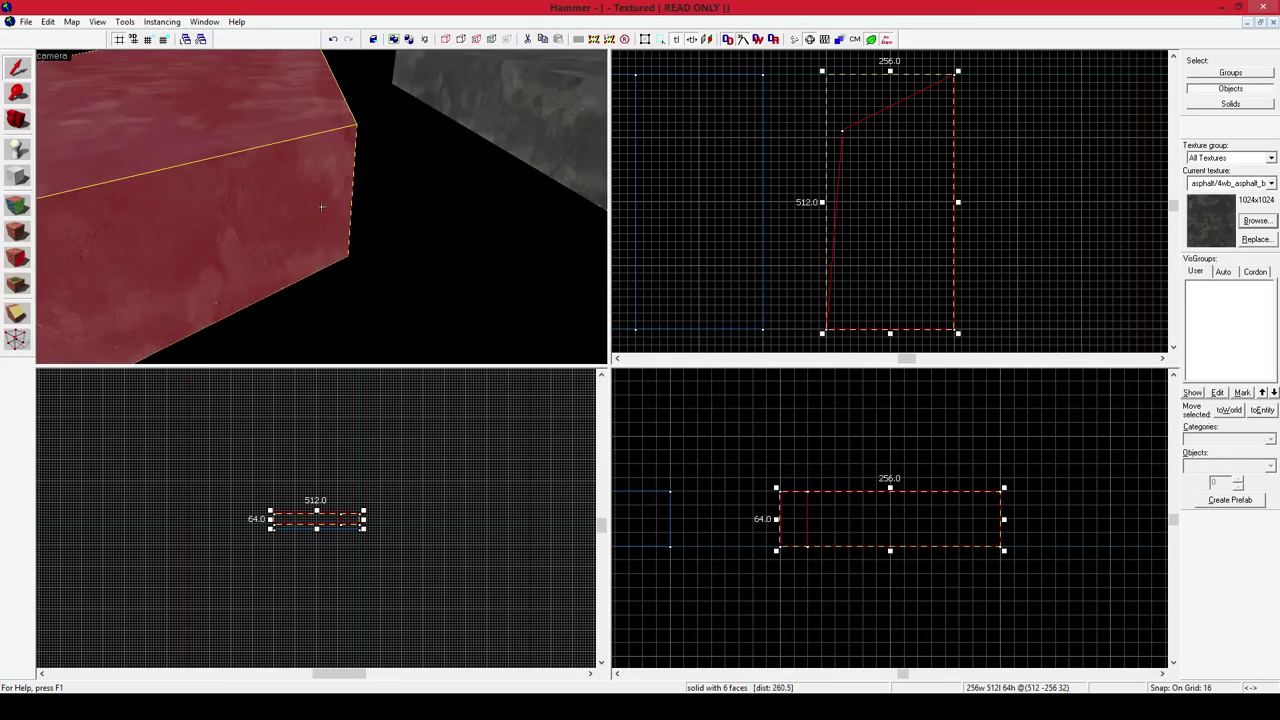
key("s")
key("w")
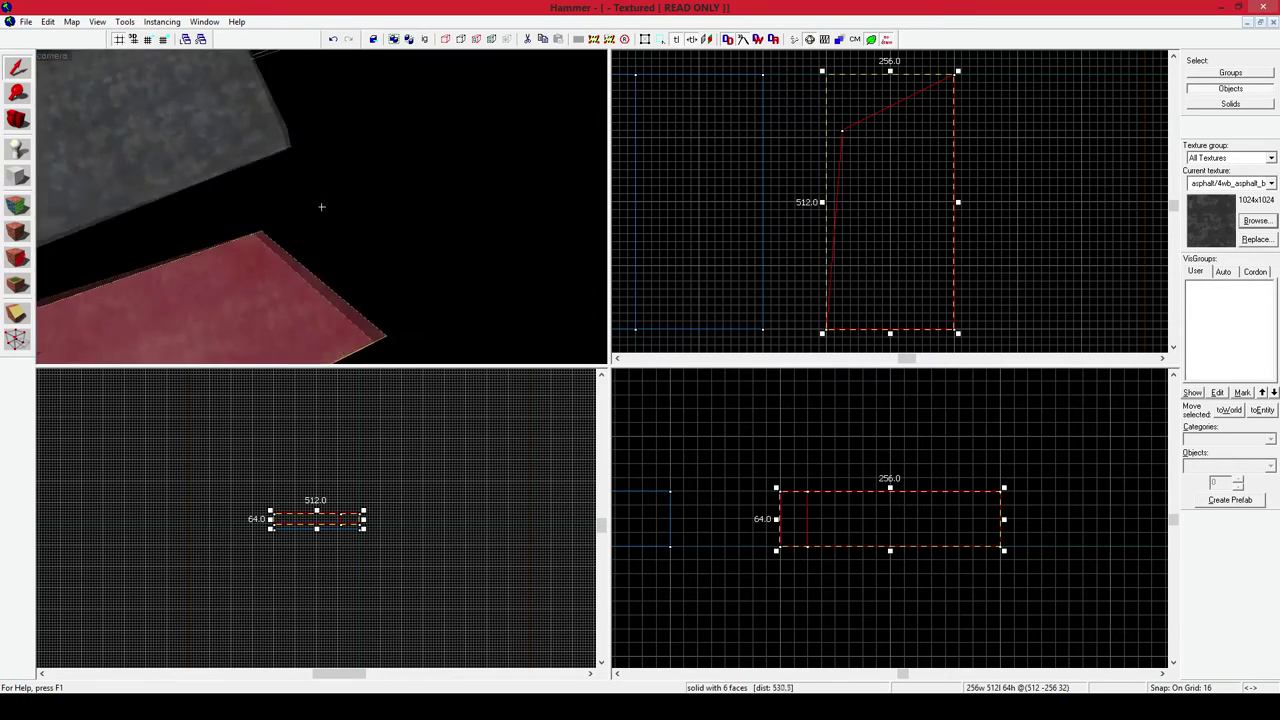
key("z")
With vertex manipulation, move the block's upper-left vertices in the top view outward into vertical line with its lower-left corner
left_click(16, 340)
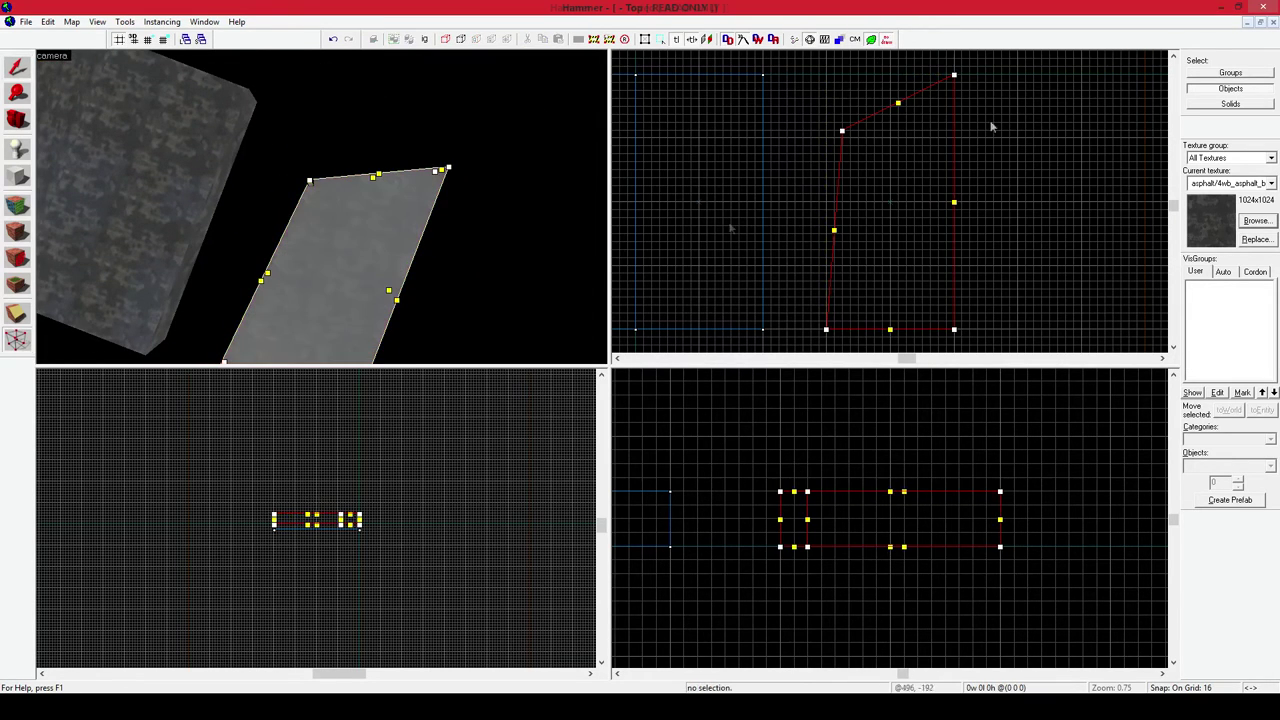
left_click_drag(842, 131, 826, 138)
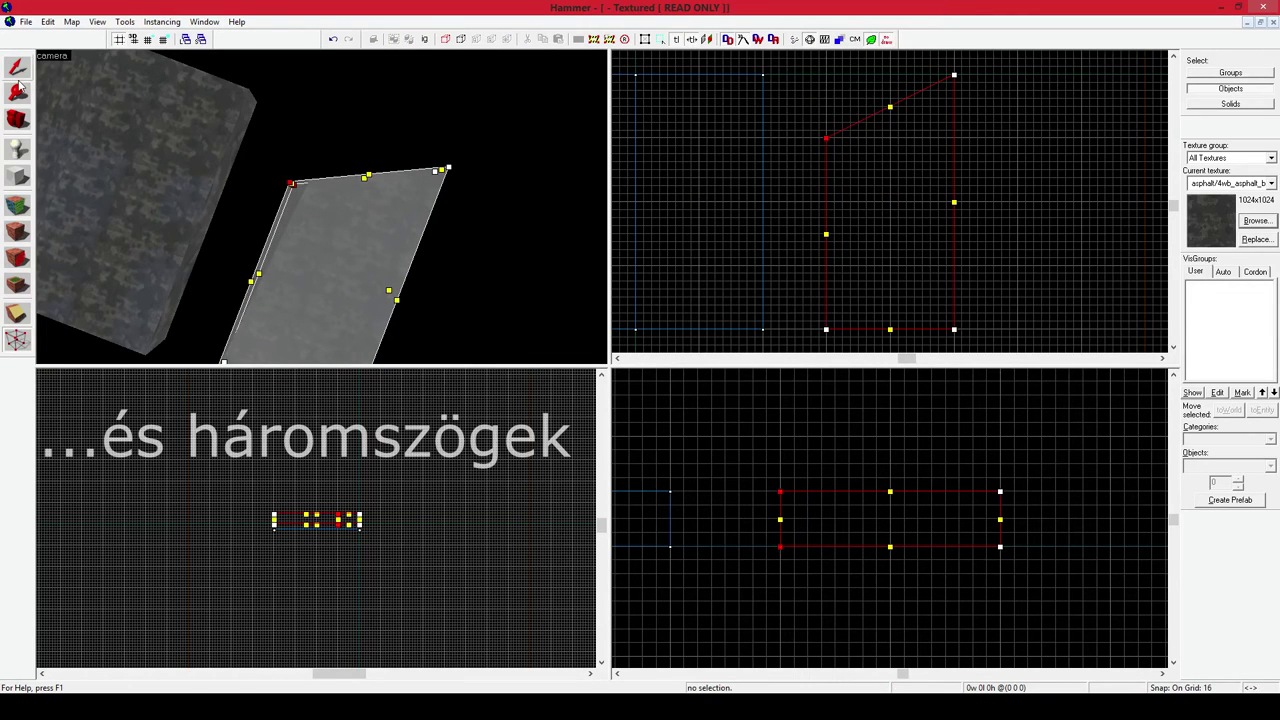
key("shift+s")
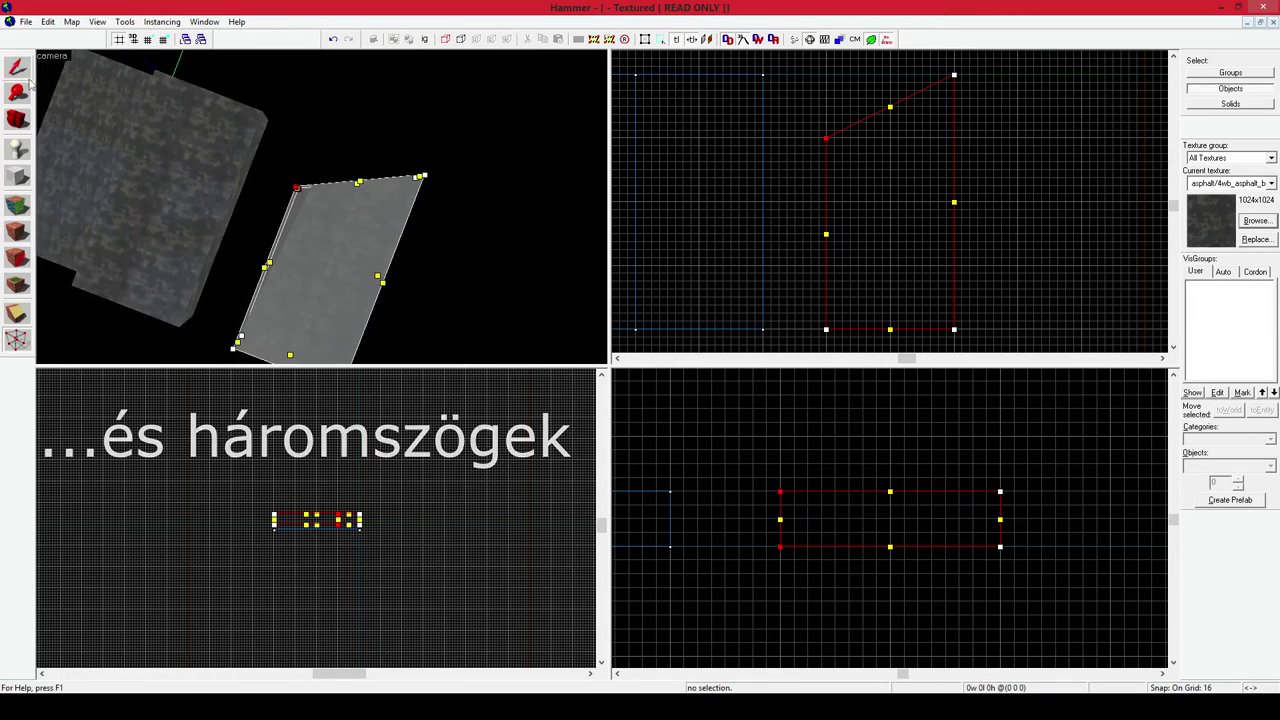
Select the neighbouring 256 by 512 block and clip it in the top view along the upper-left to lower-right diagonal, keeping both halves
left_click(214, 238)
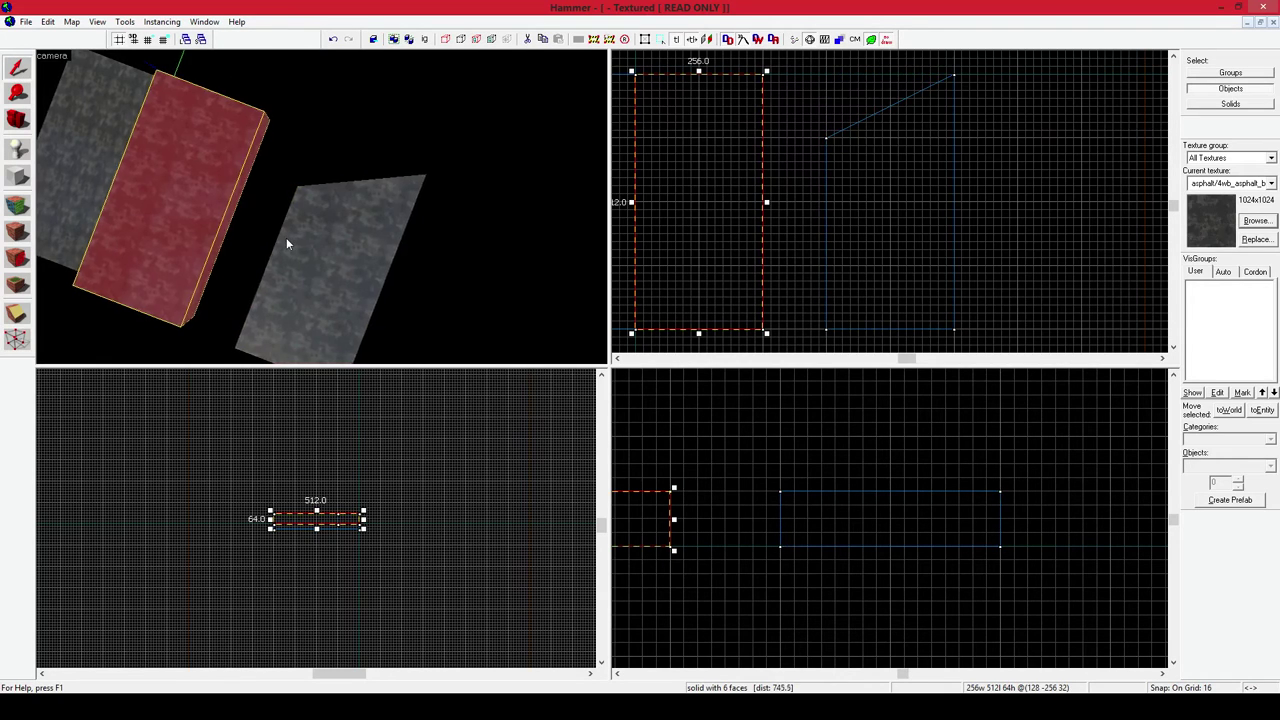
key("a")
key("z")
key("w")
key("z")
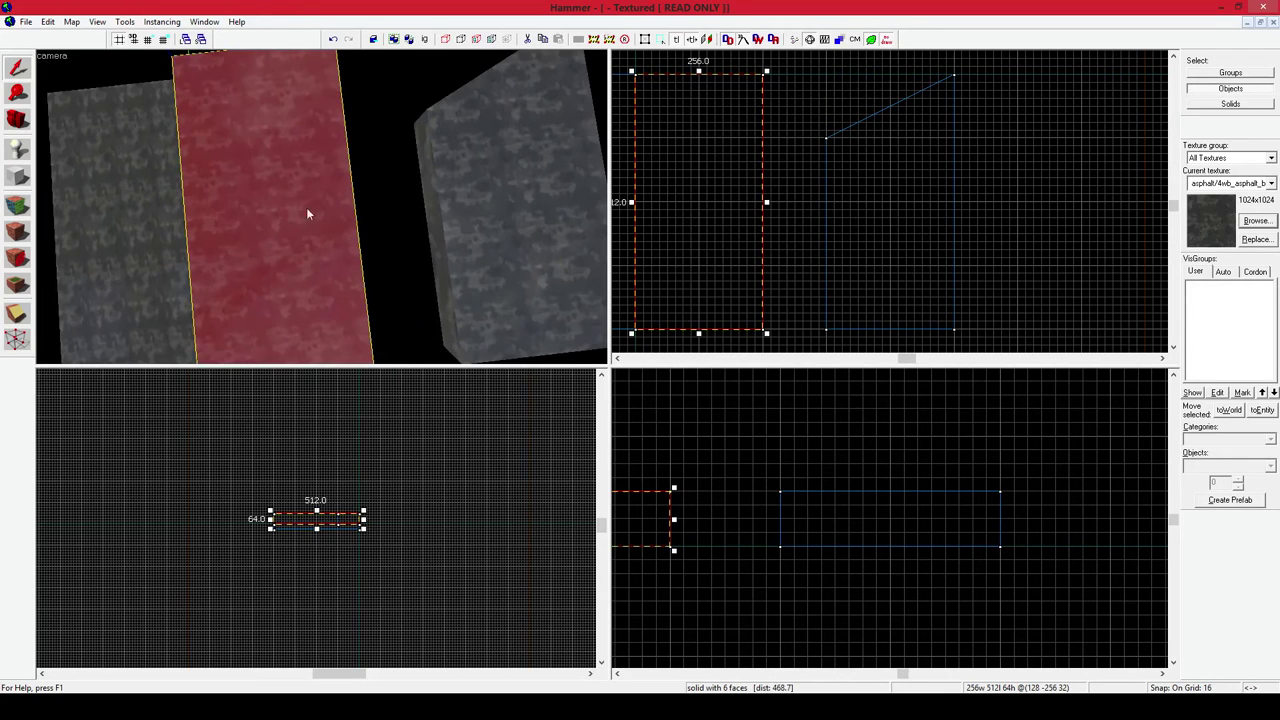
left_click(19, 318)
key("Left")
key("Up")
key("Right")
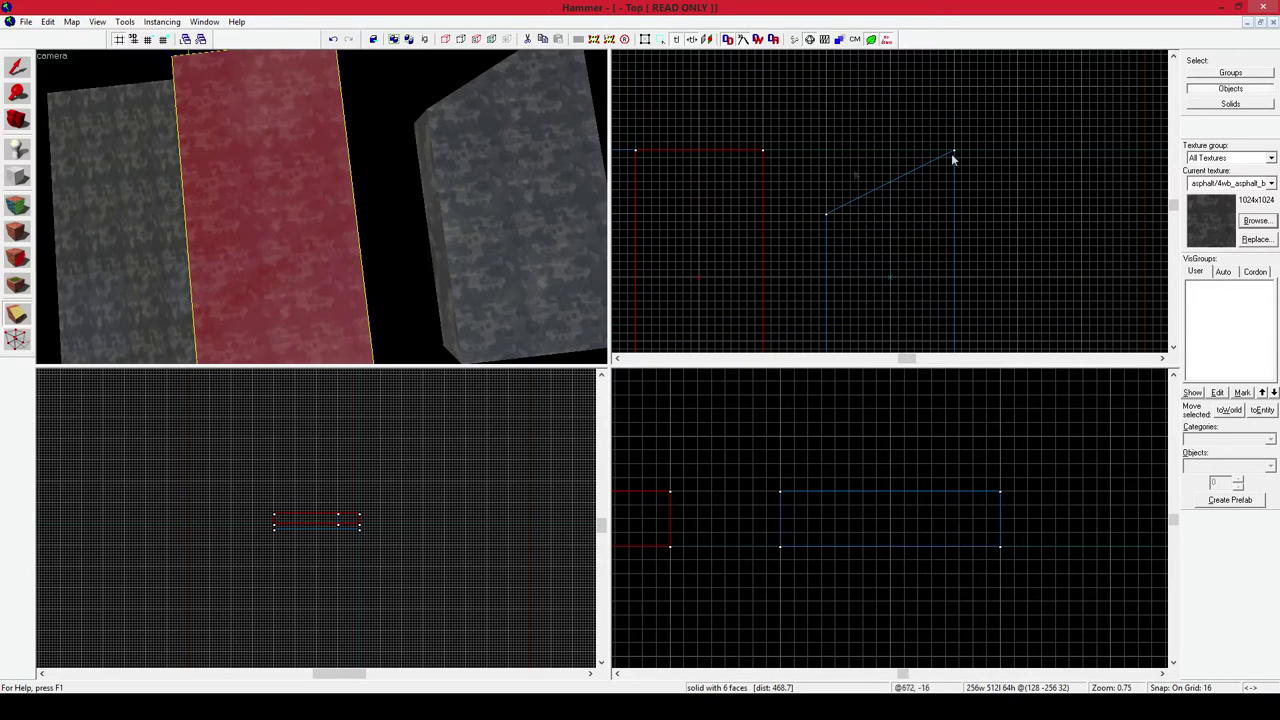
scroll(703, 157, "down", 2)
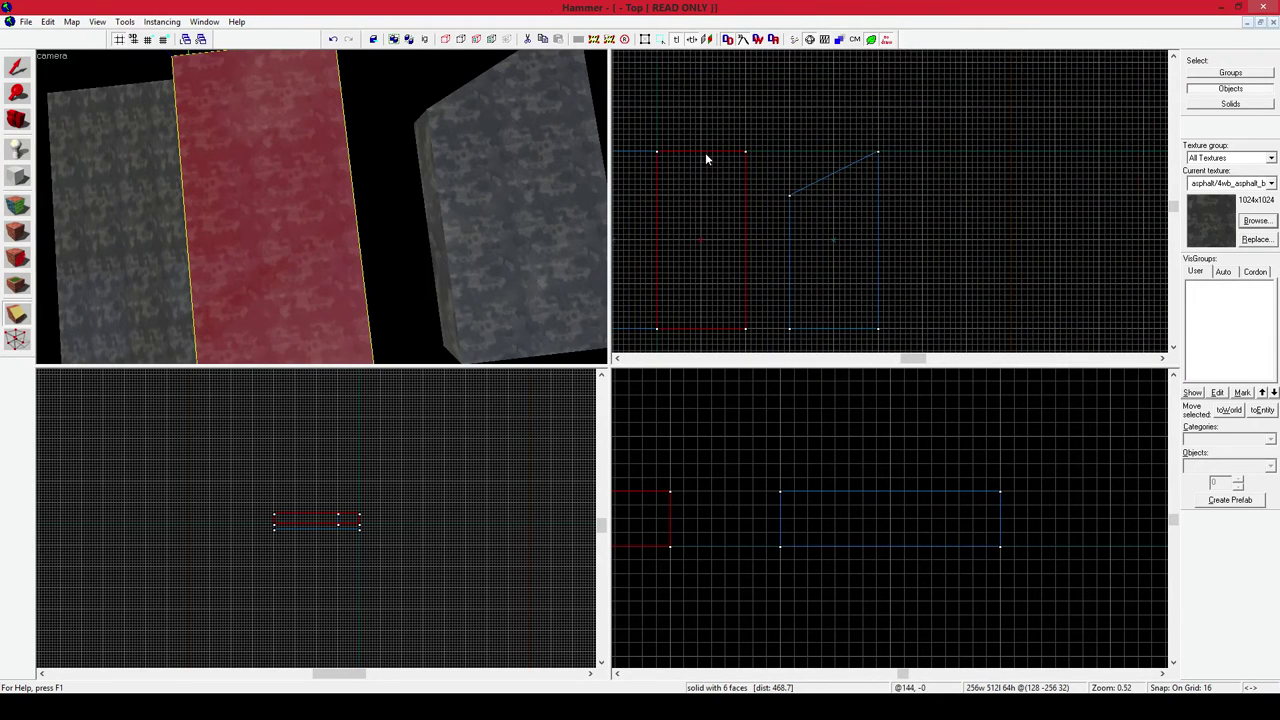
left_click_drag(657, 153, 745, 328)
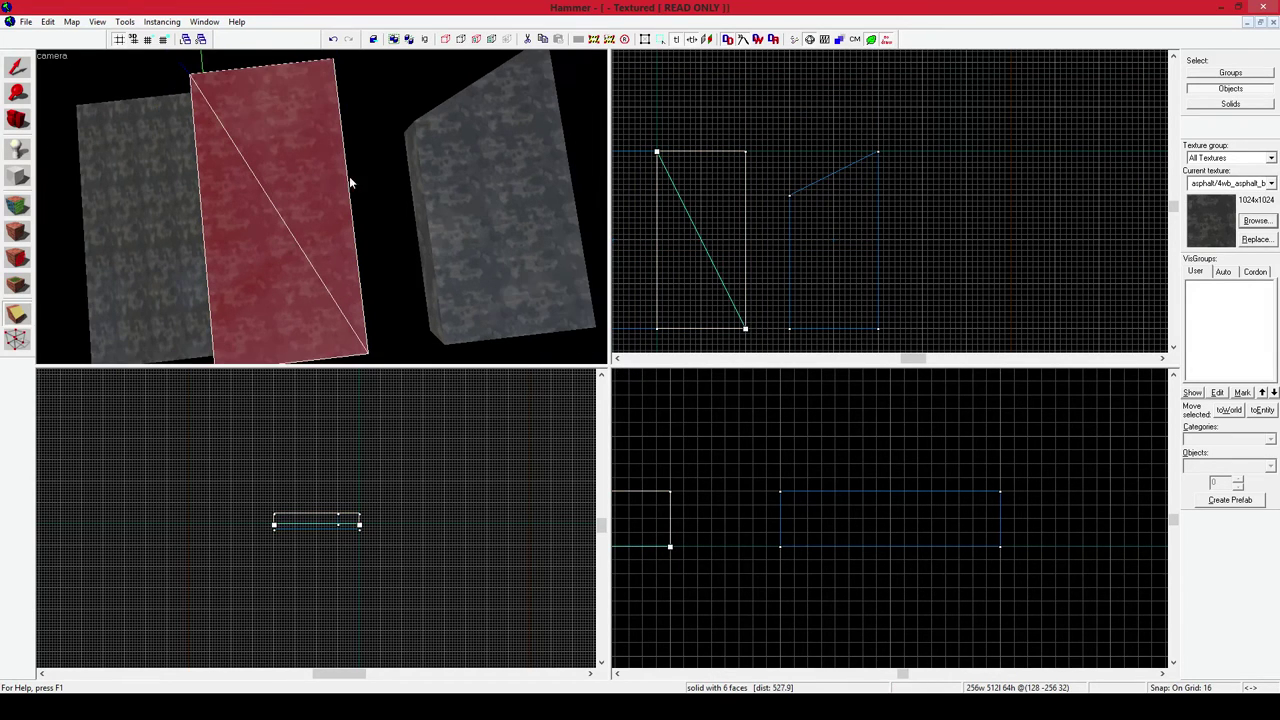
key("Return")
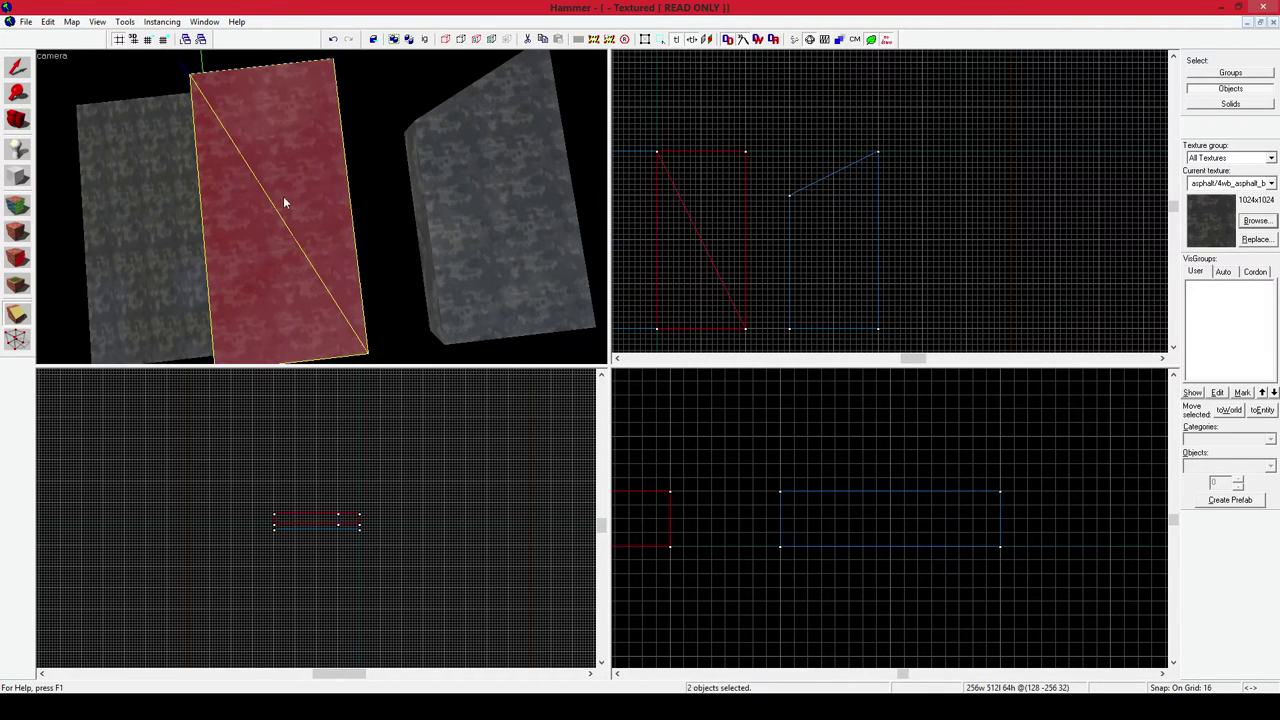
Delete the clipped block's upper-right triangular half and select the remaining wedge
key("shift+s")
key("Delete")
left_click(268, 225)
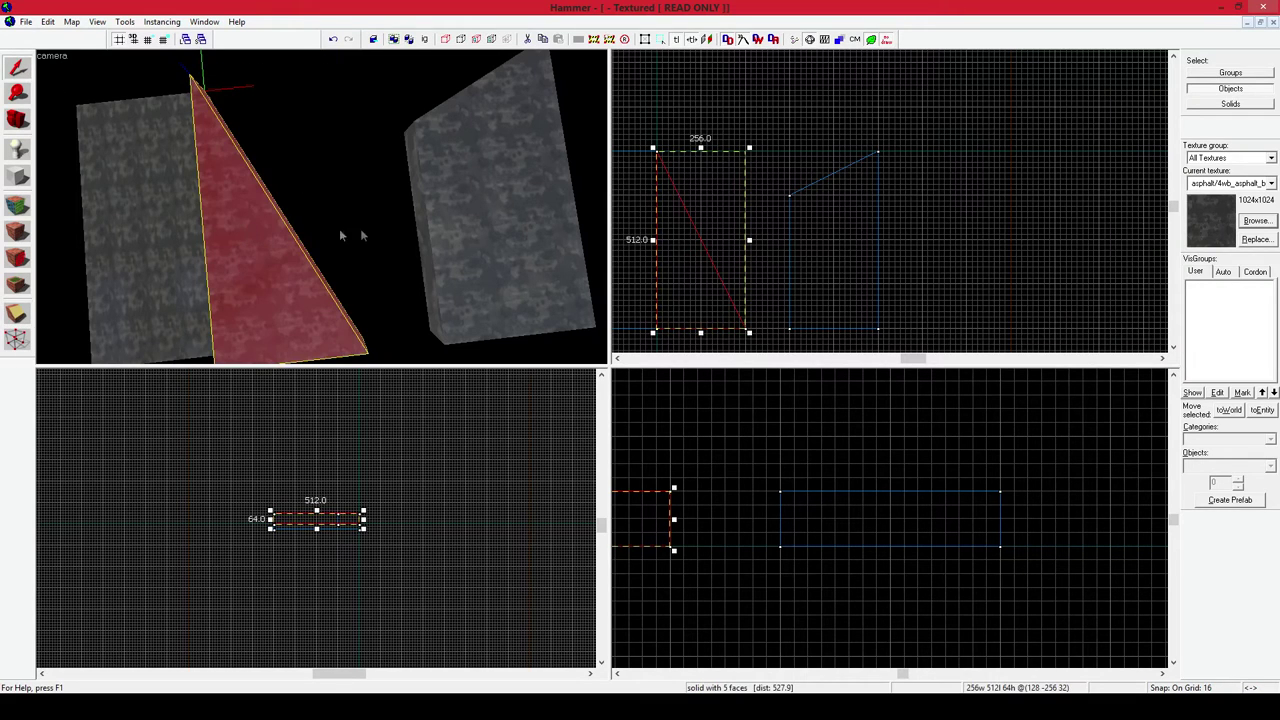
Check the map for problems with the triangular wedge in place and close the problem check
key("alt+p")
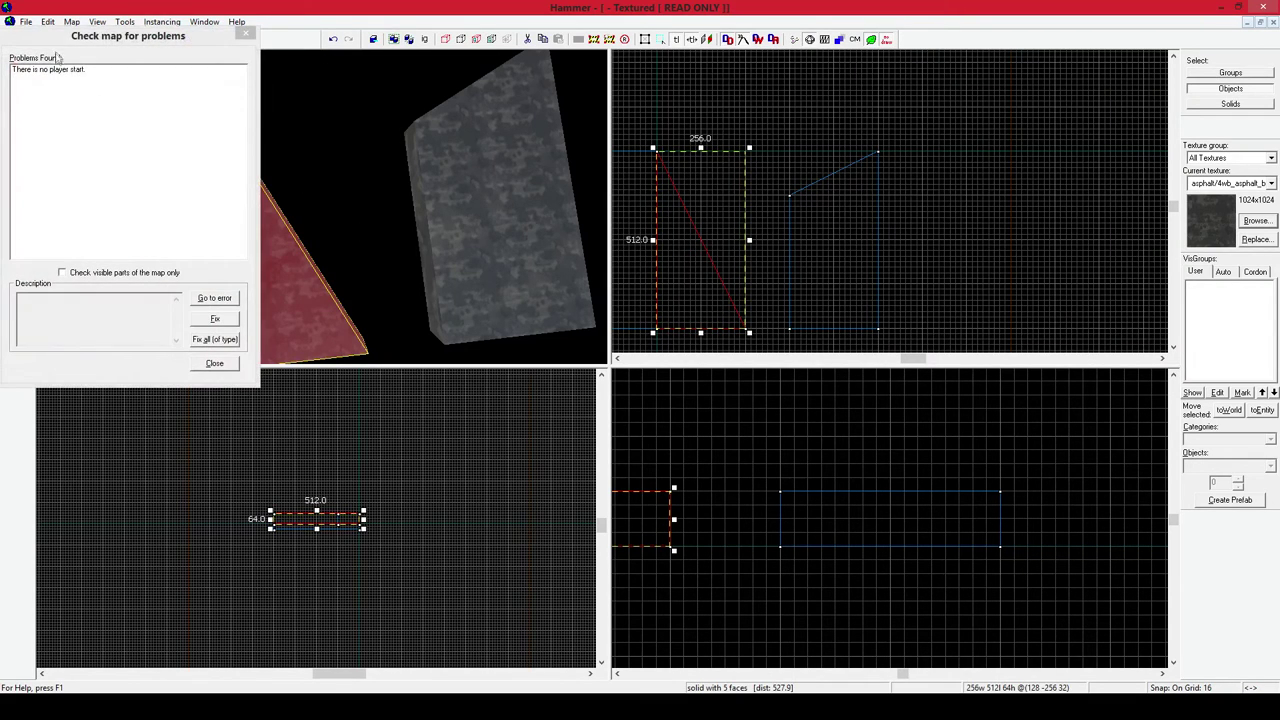
left_click(142, 70)
left_click(246, 34)
Examine the selected triangular wedge from several angles in the 3D view
left_click(269, 260)
key("z")
key("w")
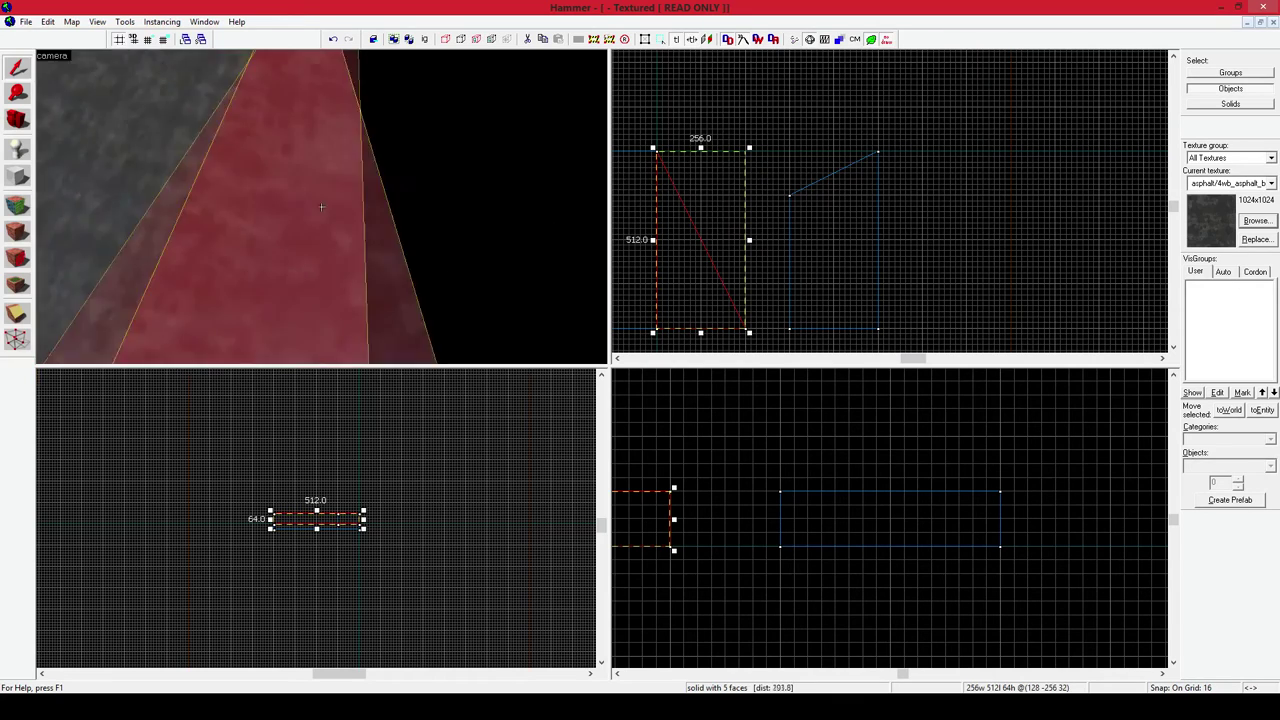
key("d")
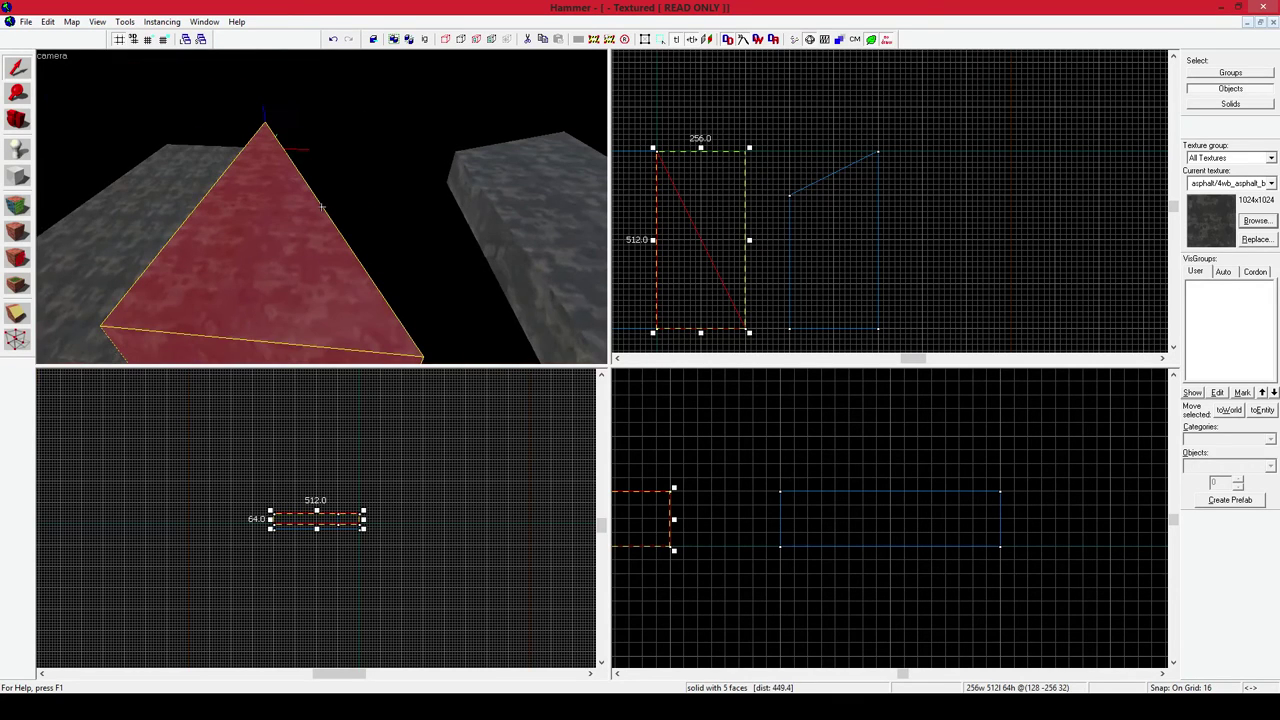
key("z")
key("z")
key("a")
key("d")
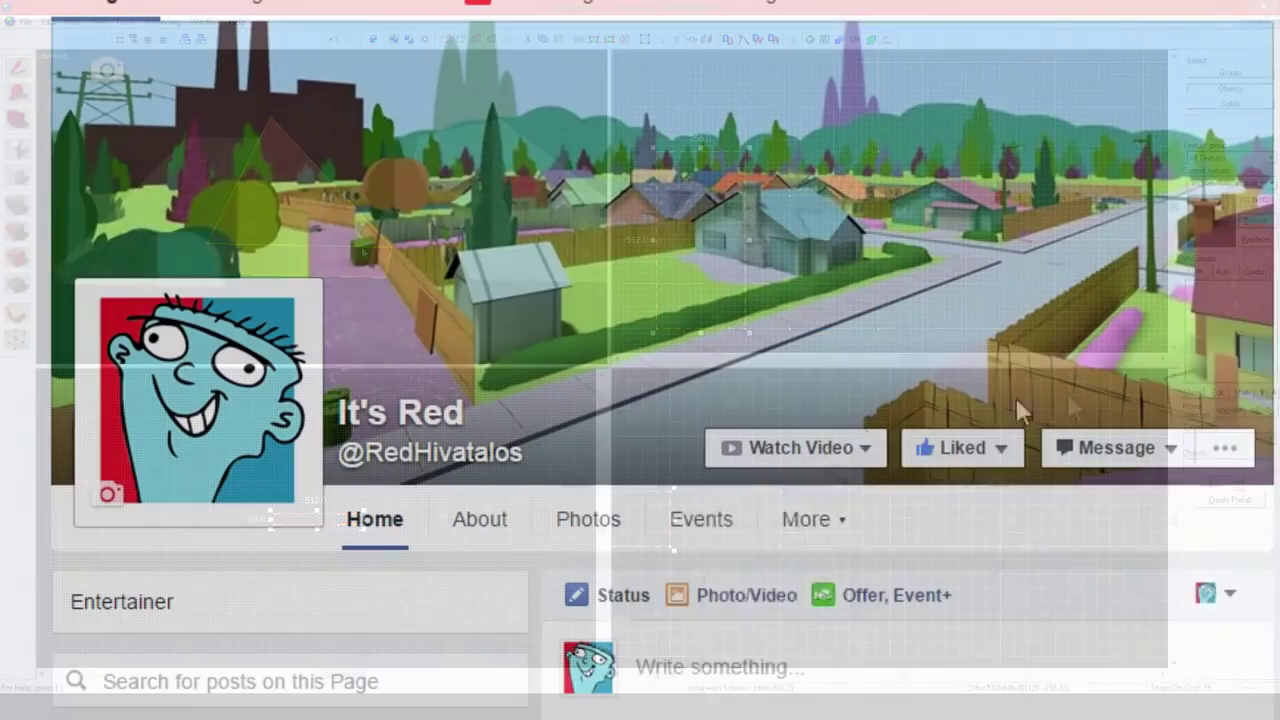
Switch to the It's Red Facebook page, like the "The Hat Man: Shadow Ward on Steam" post and change the reaction to Love
mouse_move(955, 460)
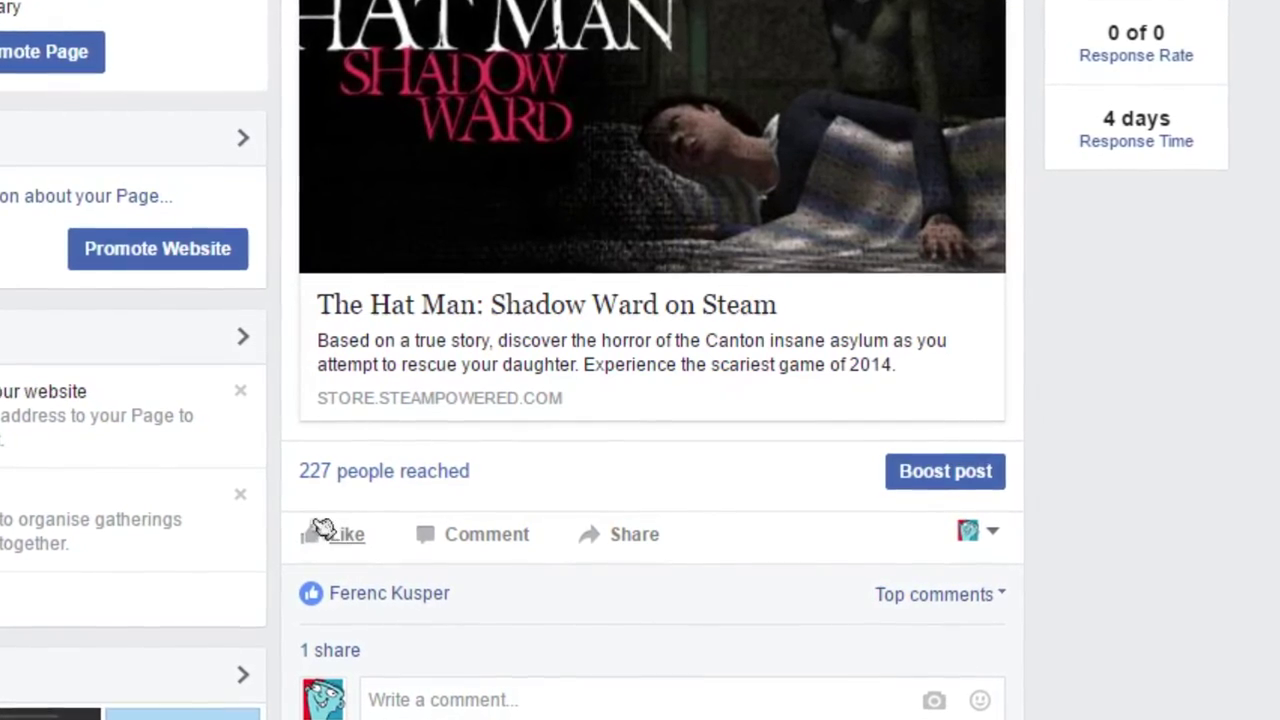
left_click(337, 541)
left_click(342, 548)
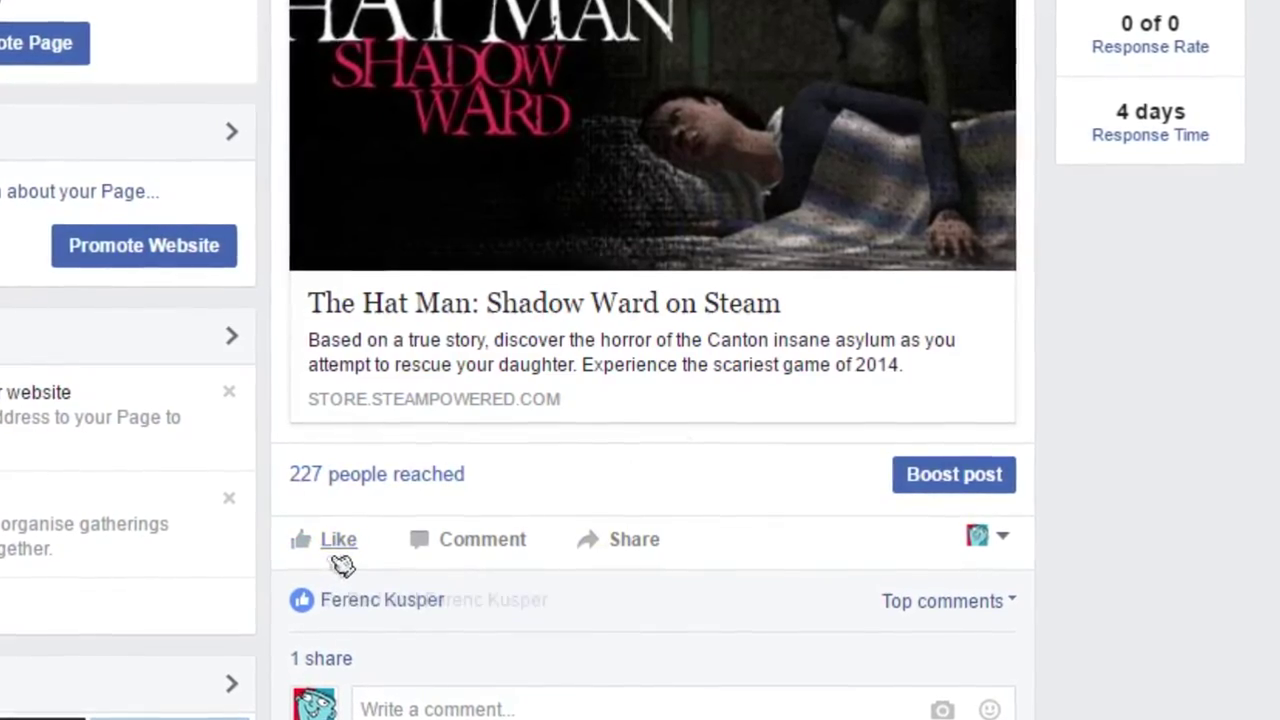
left_click(340, 545)
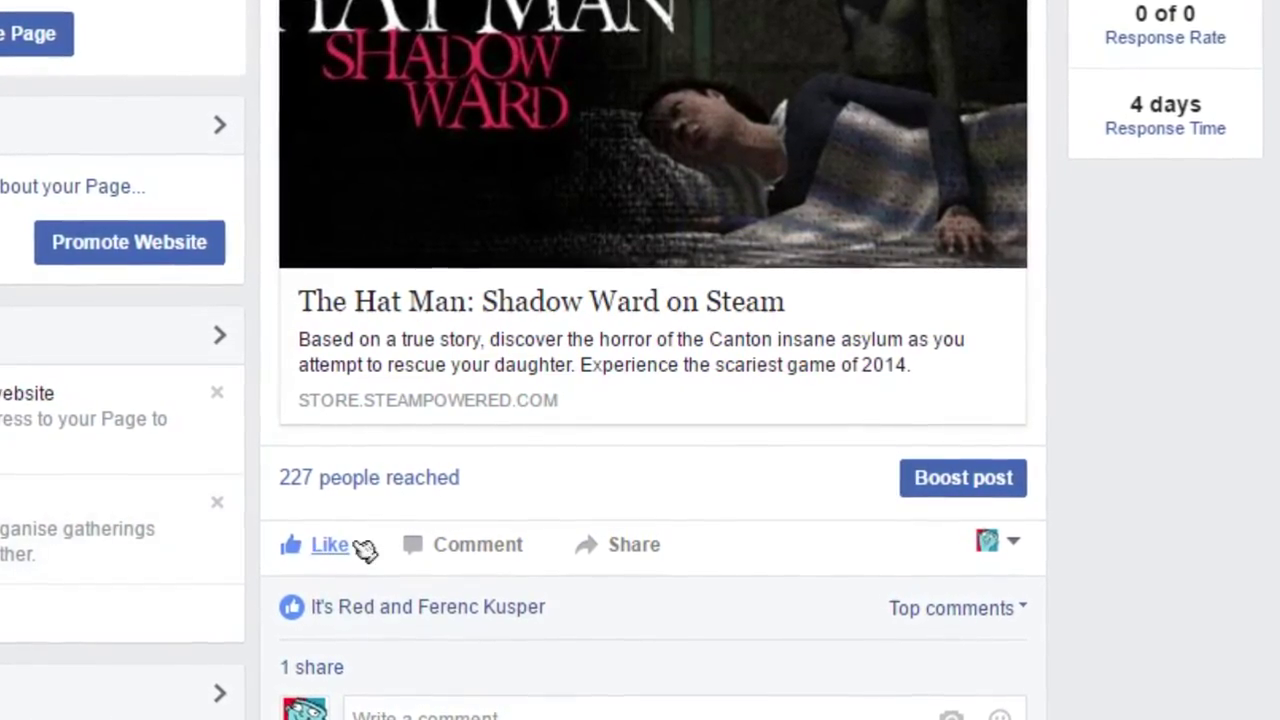
mouse_move(355, 558)
left_click(368, 502)
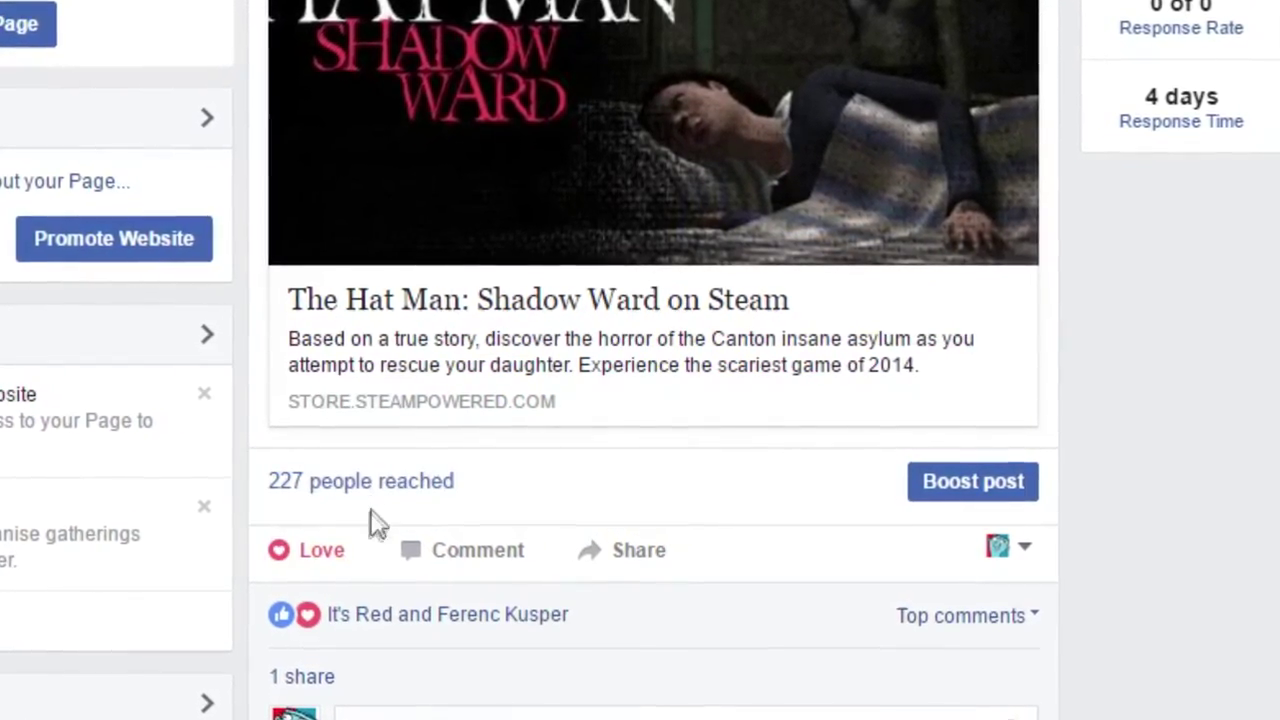
mouse_move(316, 566)
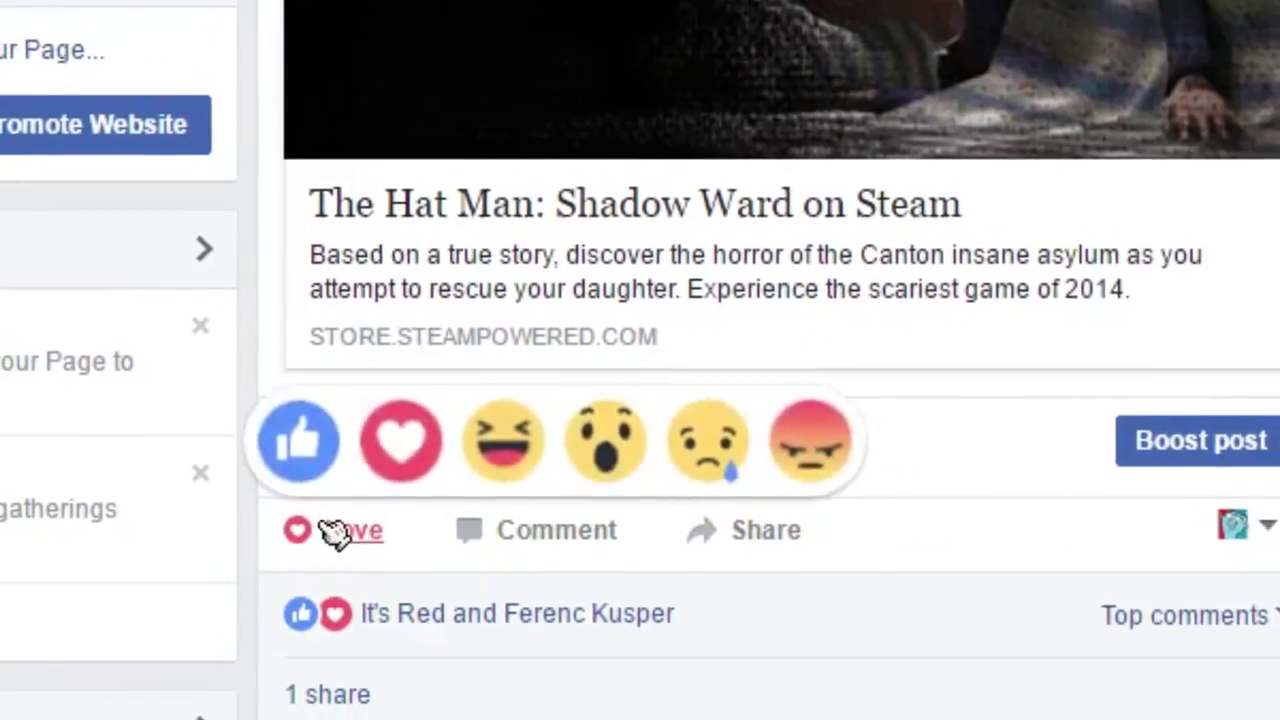
left_click(430, 565)
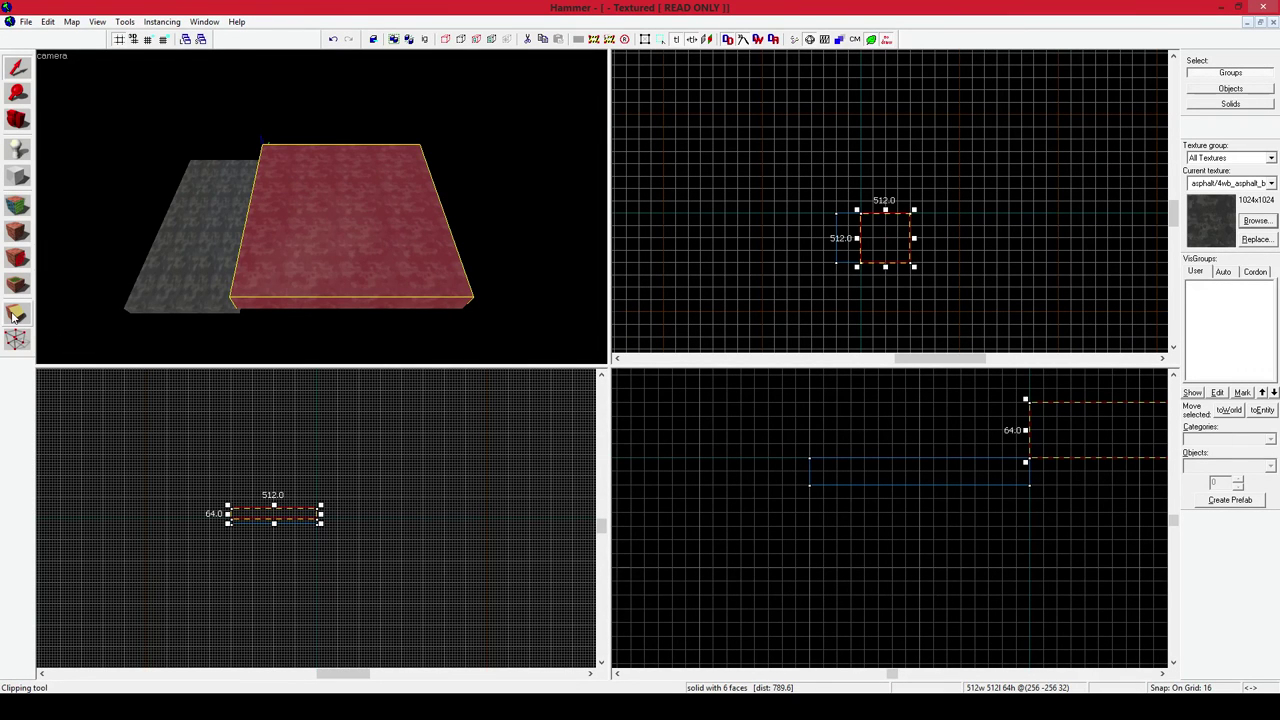
Switch back to Hammer and activate the Clipping tool for the selected 512 by 512 block
left_click(14, 316)
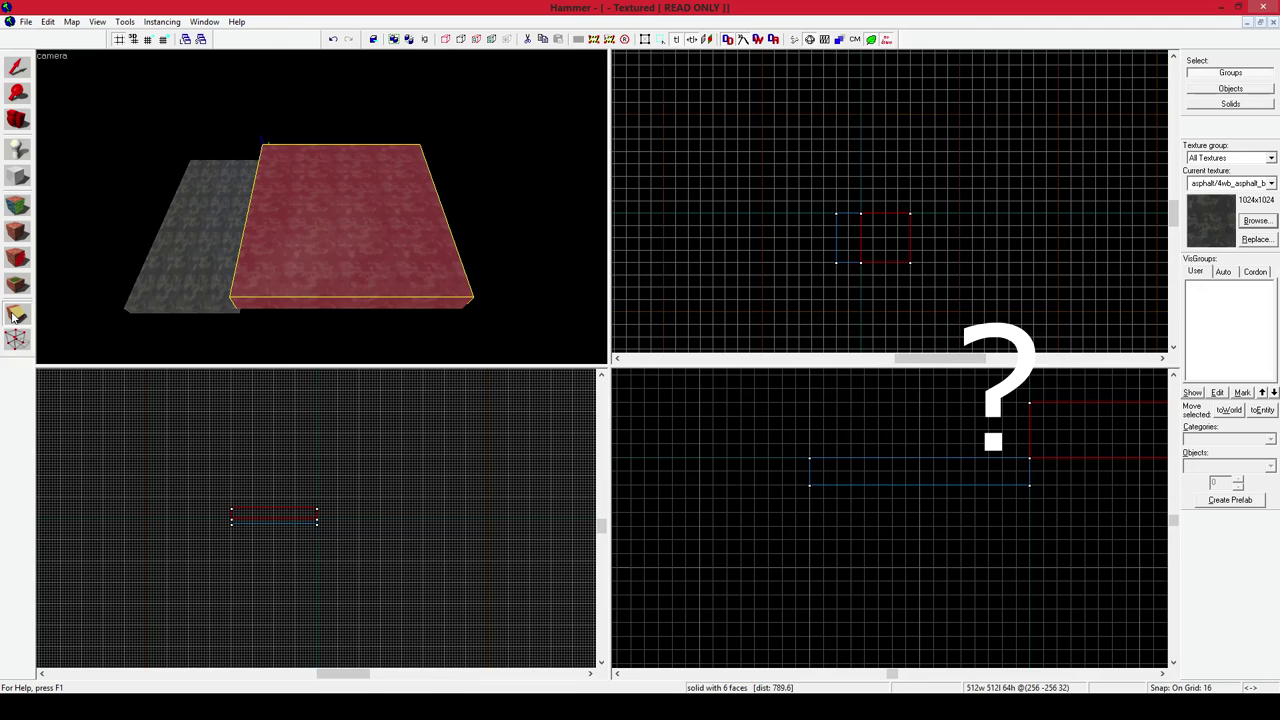